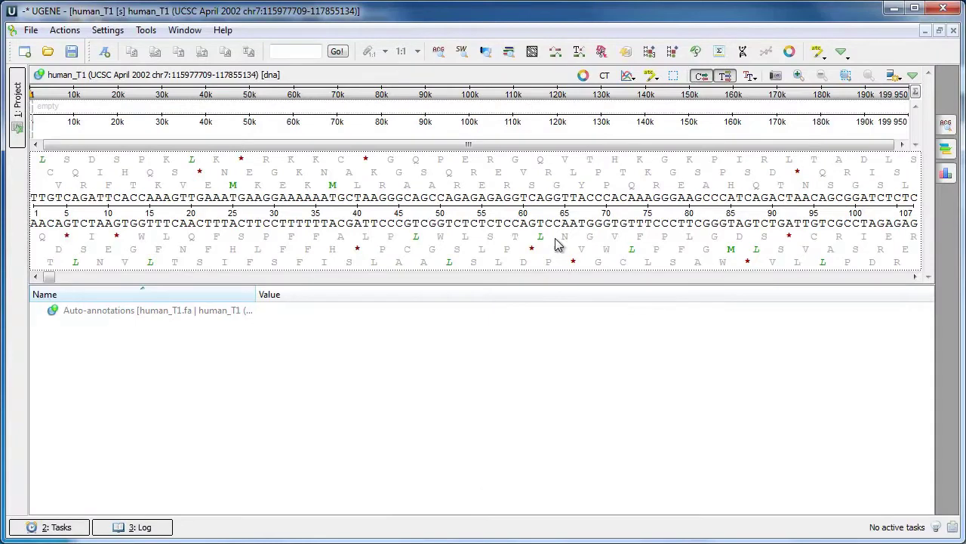
Show the codon table for the human_T1 sequence and open its Serine (Ser) entry.
key("ctrl+t")
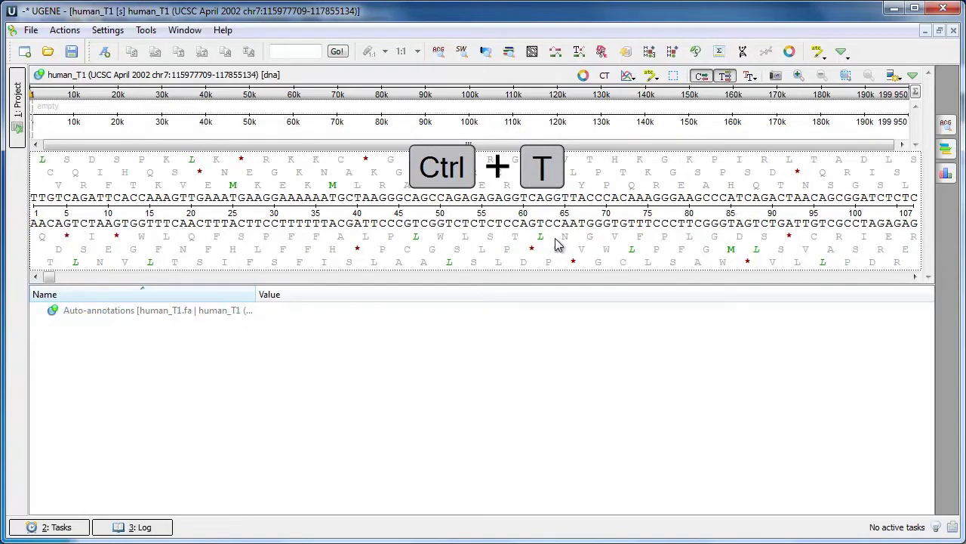
left_click(603, 78)
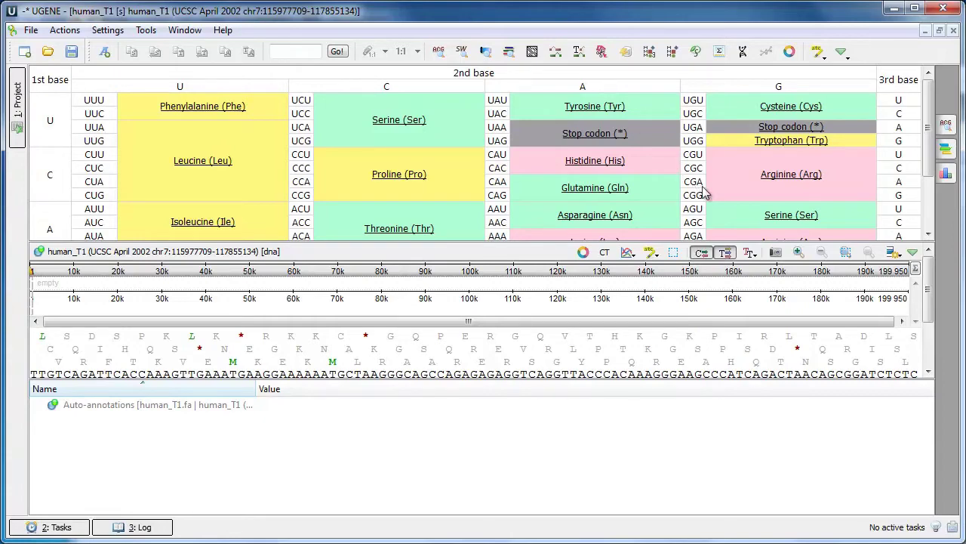
left_click(773, 217)
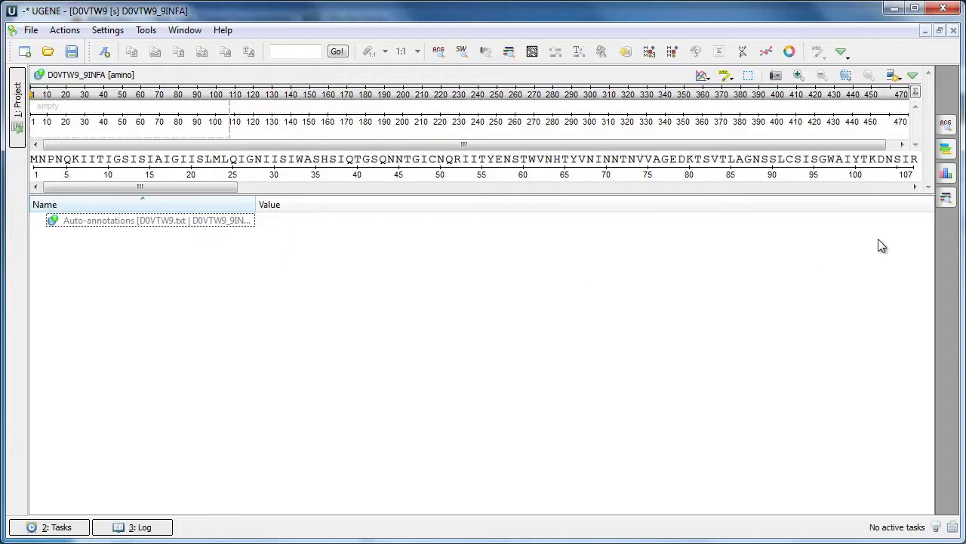
Fetch the IDs of sequences similar to the whole D0VTW9 sequence from the UniProtKB database through DAS Annotations.
left_click(949, 198)
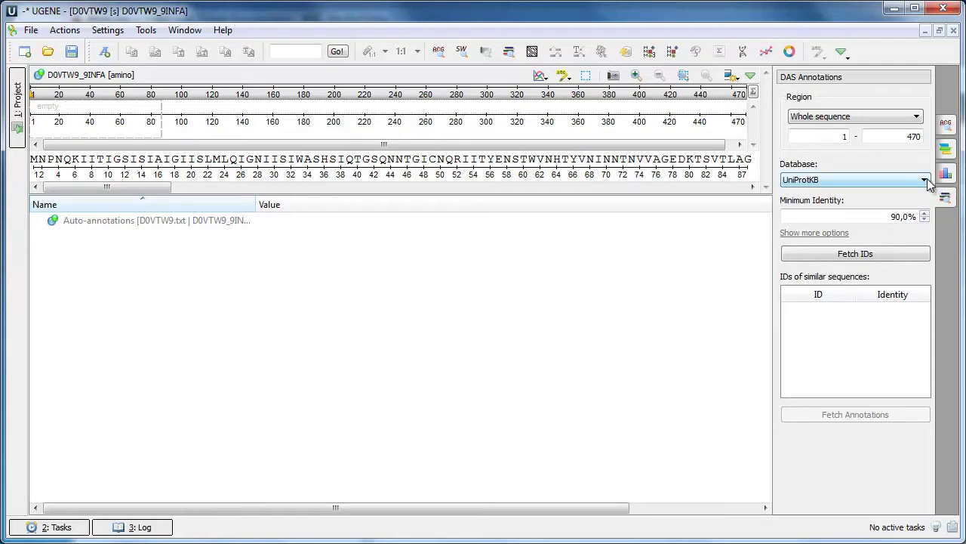
left_click(928, 183)
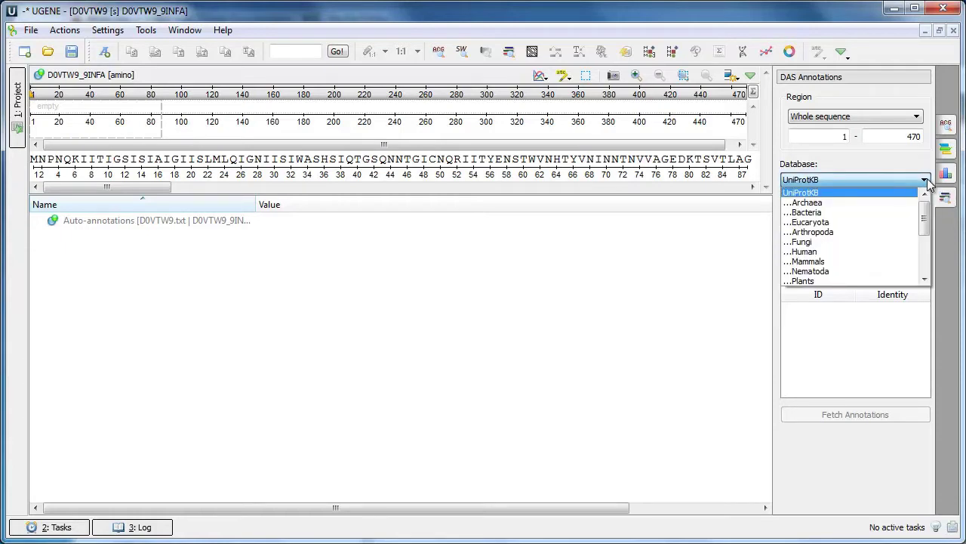
left_click(928, 183)
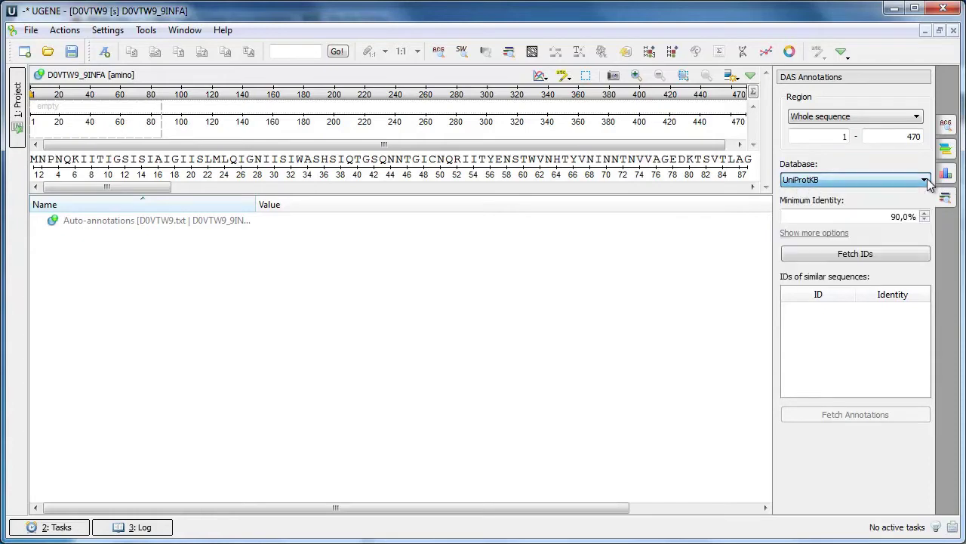
left_click(920, 256)
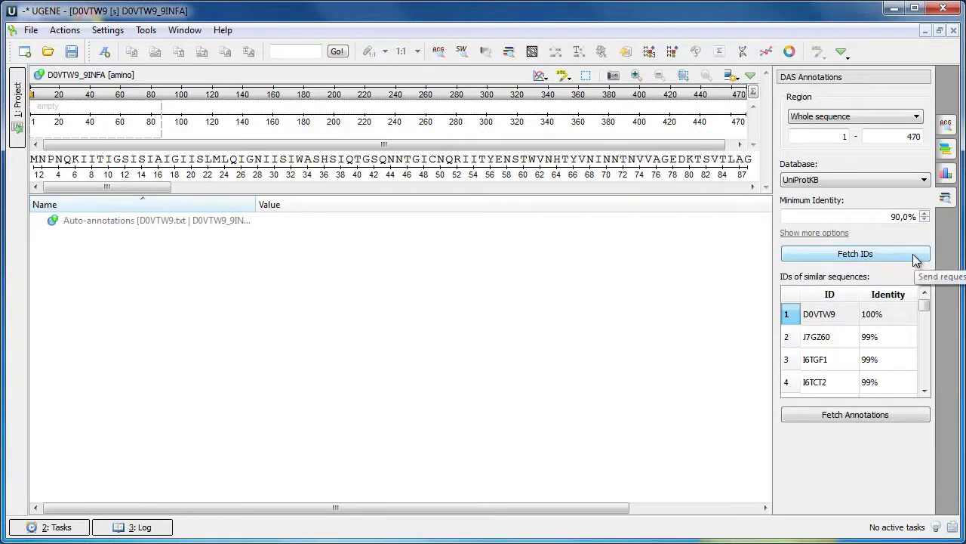
Fetch the annotations of similar sequences J7GZ60 and I6TGF1 and expand the resulting annotation group.
left_click_drag(841, 343, 836, 360)
left_click(851, 418)
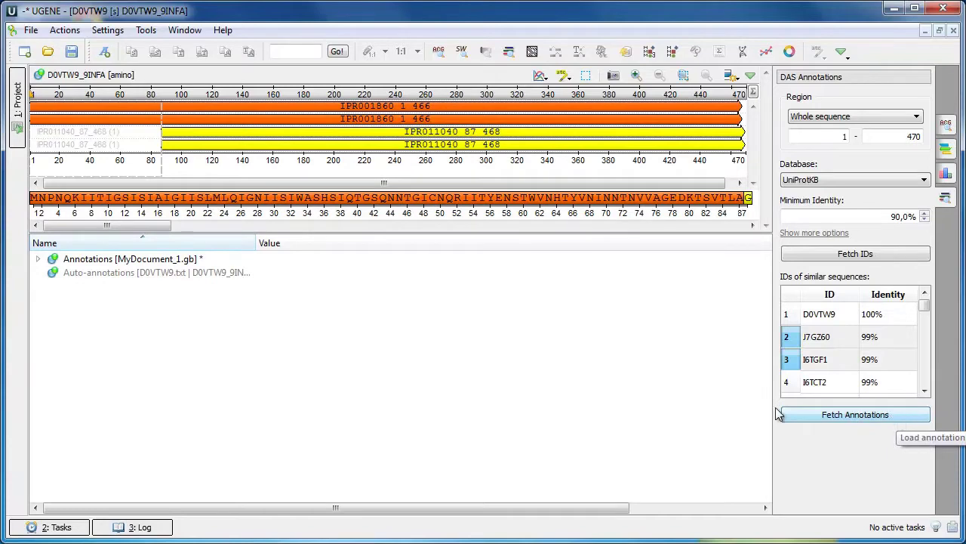
left_click(42, 257)
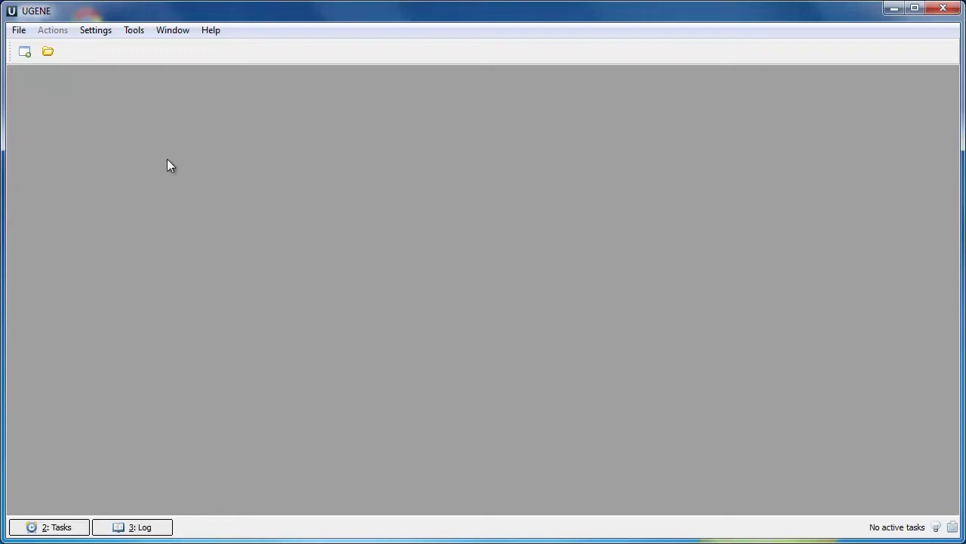
Open the NCBI sequence search.
left_click(19, 31)
left_click(39, 96)
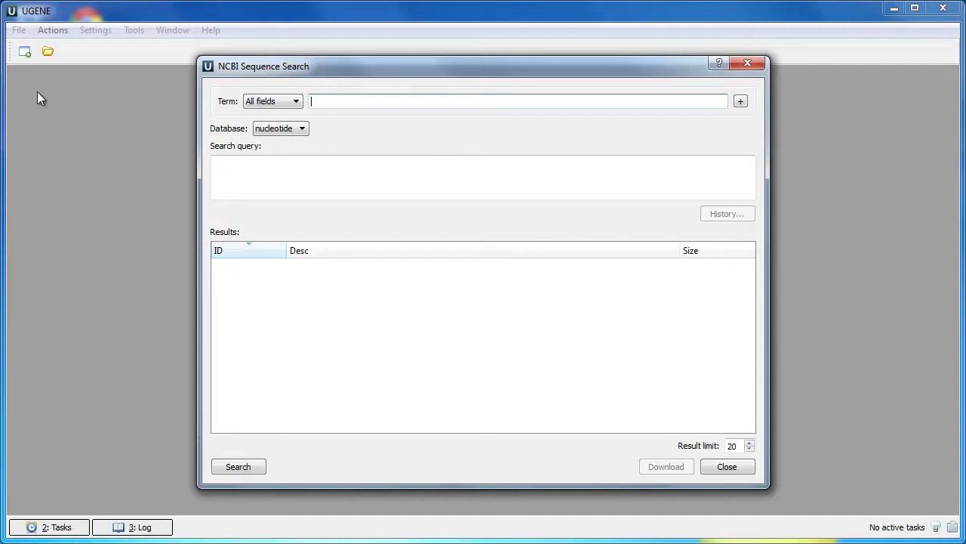
Enter KPNB1 as the search term in all fields and add several empty AND term rows to the query.
type("KPNB1")
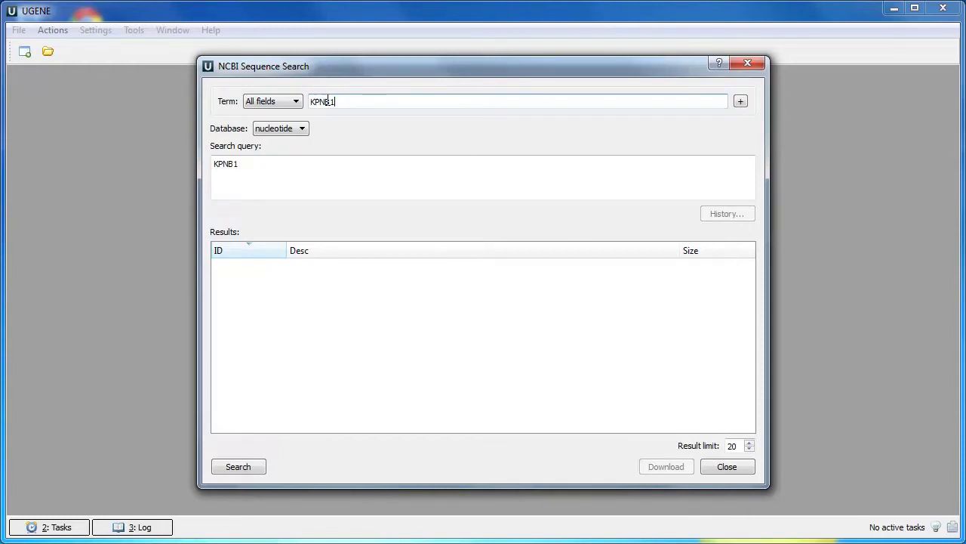
left_click(741, 102)
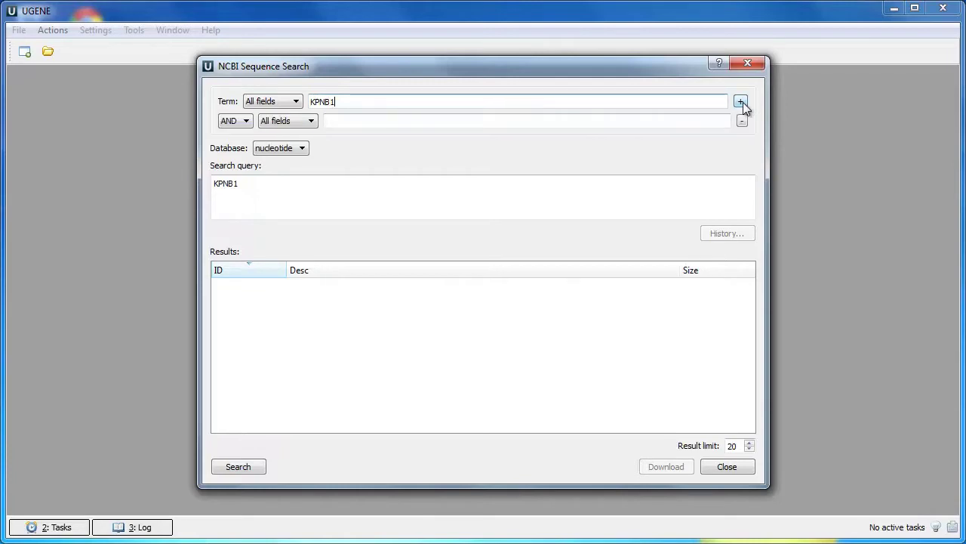
left_click(742, 102)
left_click(741, 102)
left_click(741, 102)
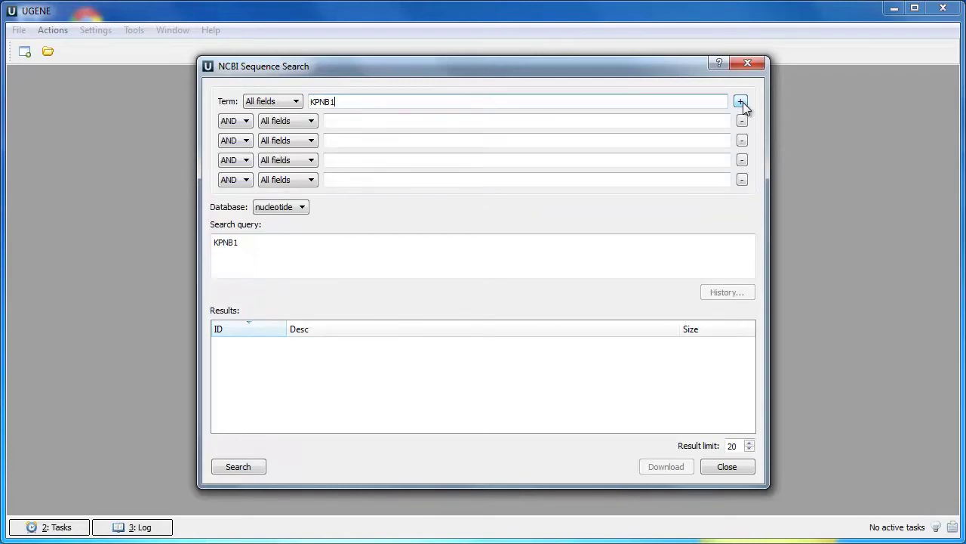
left_click(741, 102)
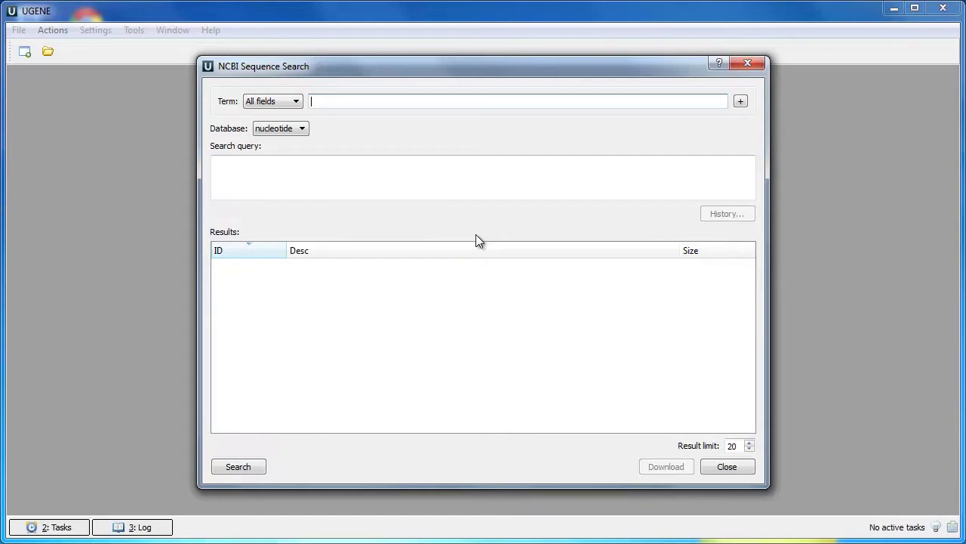
Search the NCBI nucleotide database for the term human in all fields.
type("human")
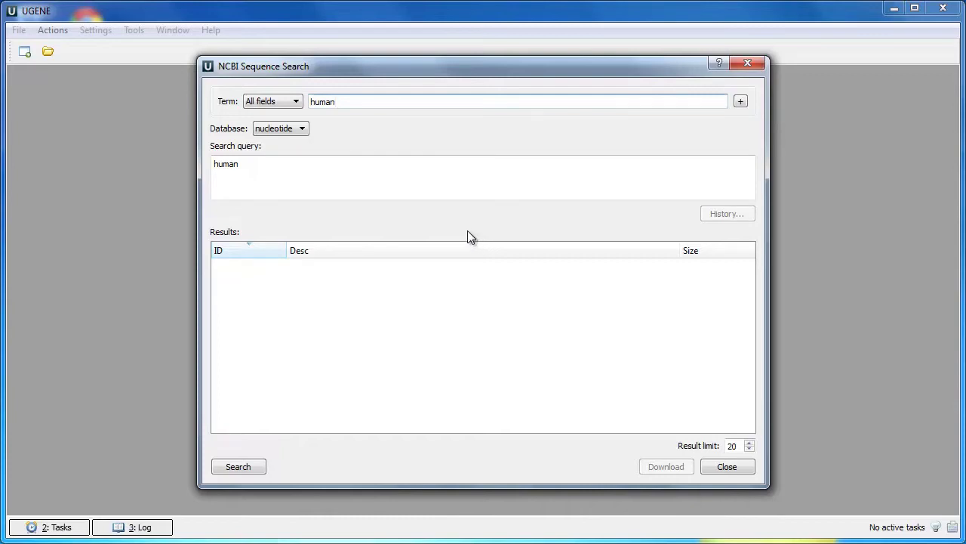
left_click(302, 130)
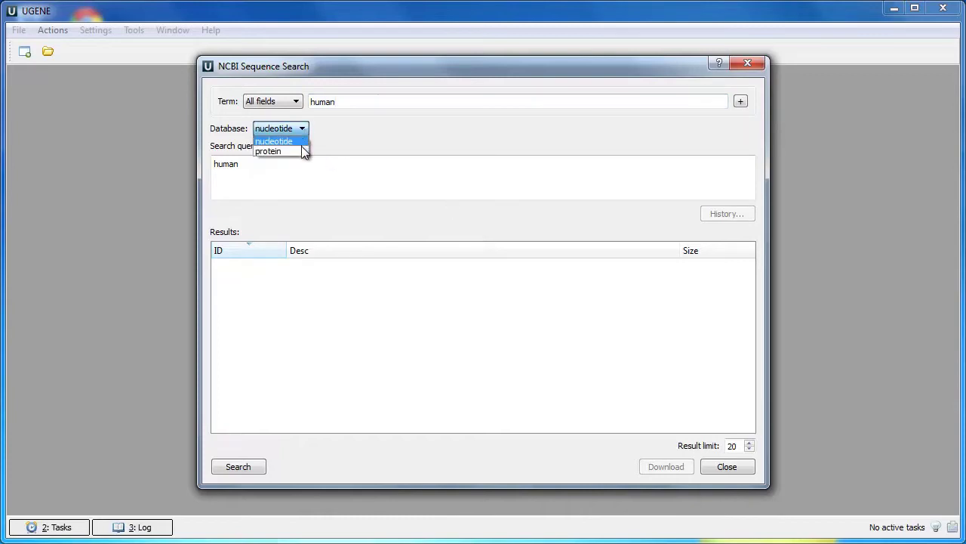
left_click(301, 147)
left_click(302, 132)
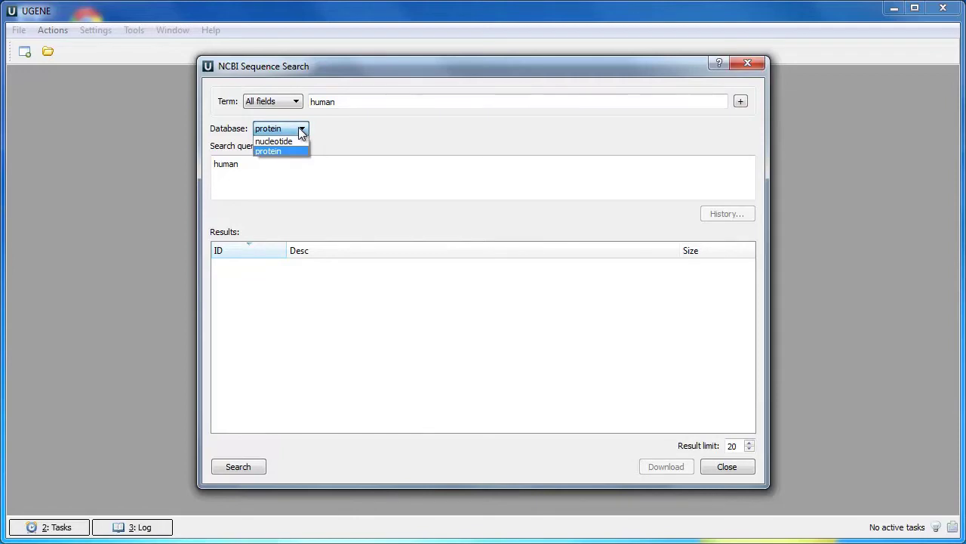
left_click(300, 142)
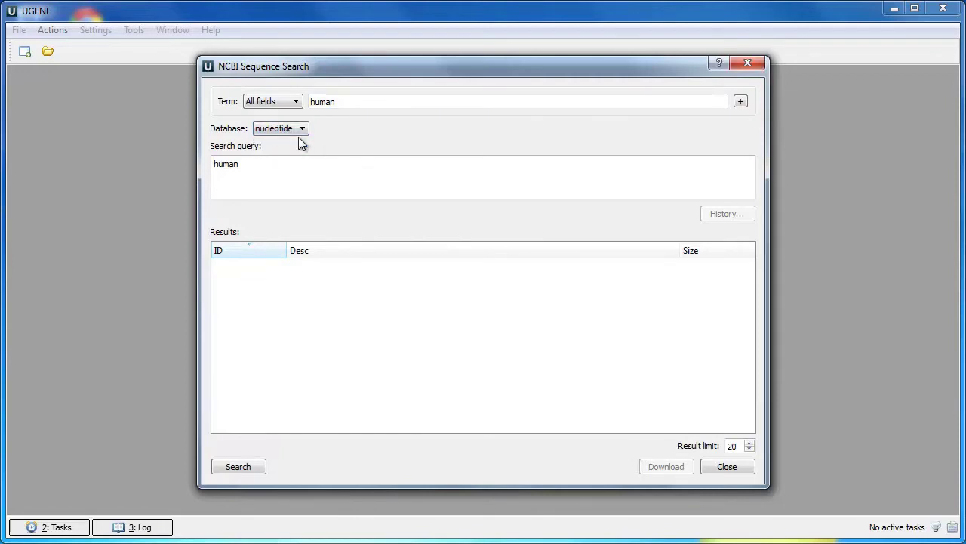
left_click(255, 467)
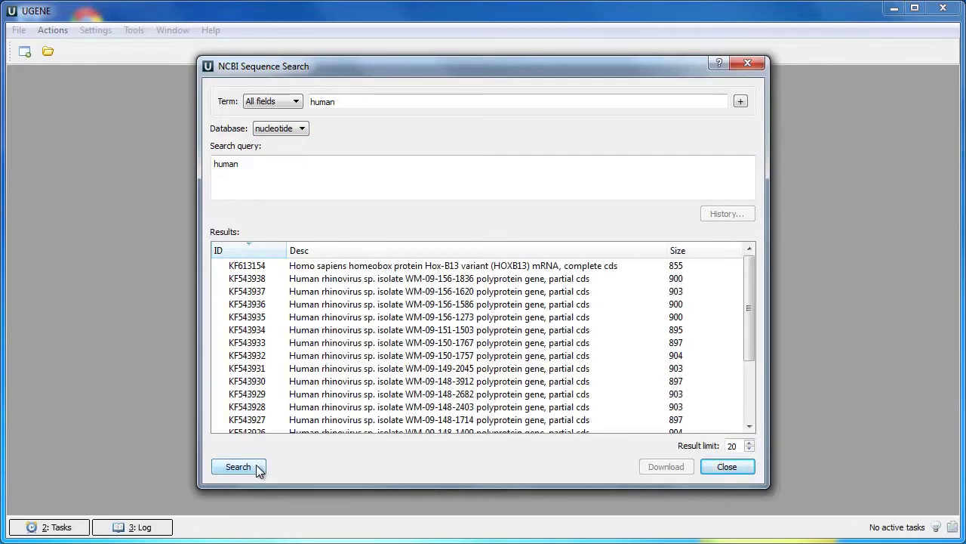
Download results KF543933 and KF543928 from NCBI GenBank in gb format and close the sequence search.
left_click(249, 342)
left_click(256, 409, "ctrl")
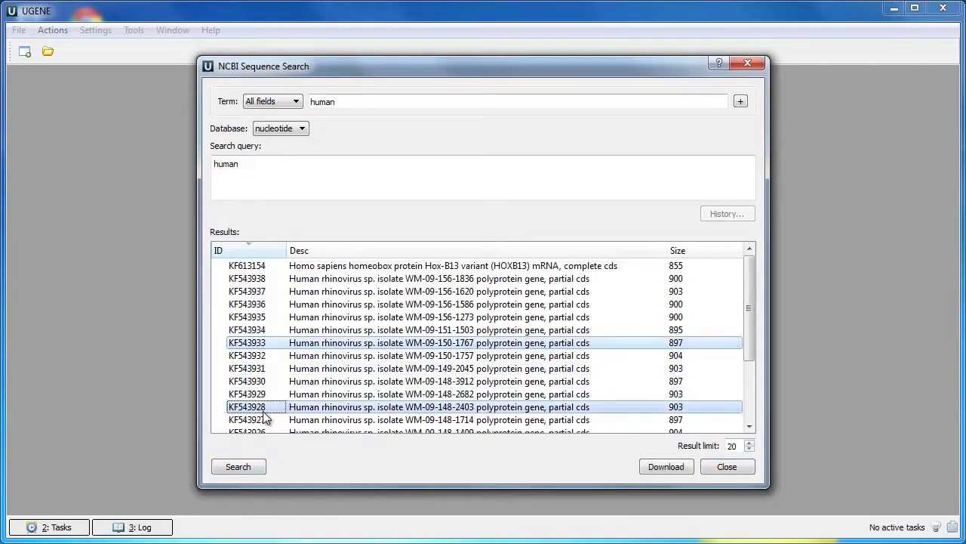
left_click(653, 466)
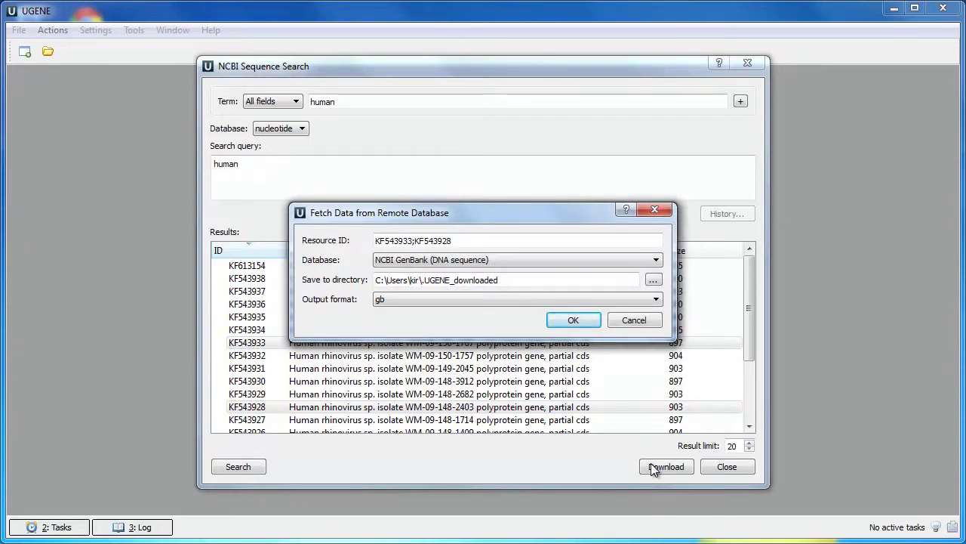
left_click(572, 318)
left_click(723, 467)
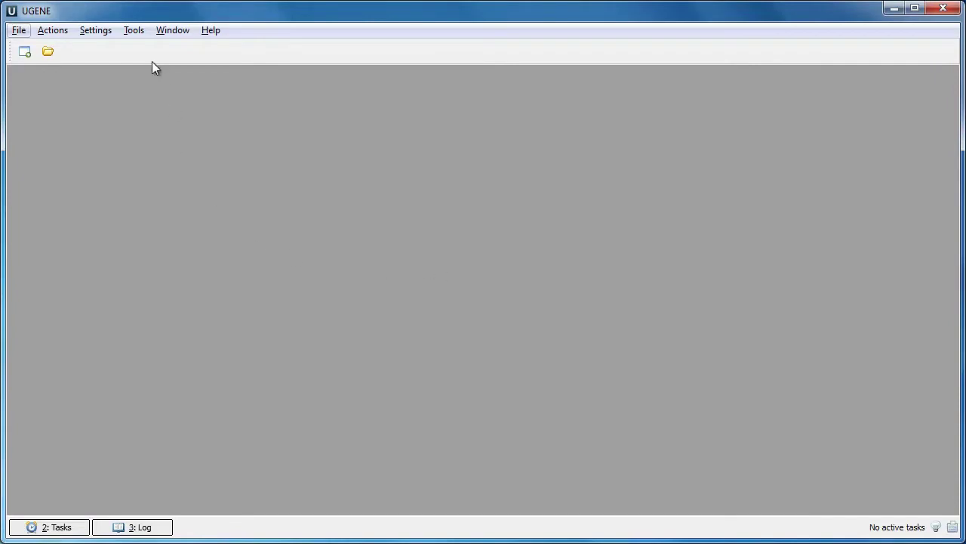
Open the Workflow Designer with workflow_output as output directory and load the workflow that connects Read Sequence to Write Sequence.
left_click(133, 32)
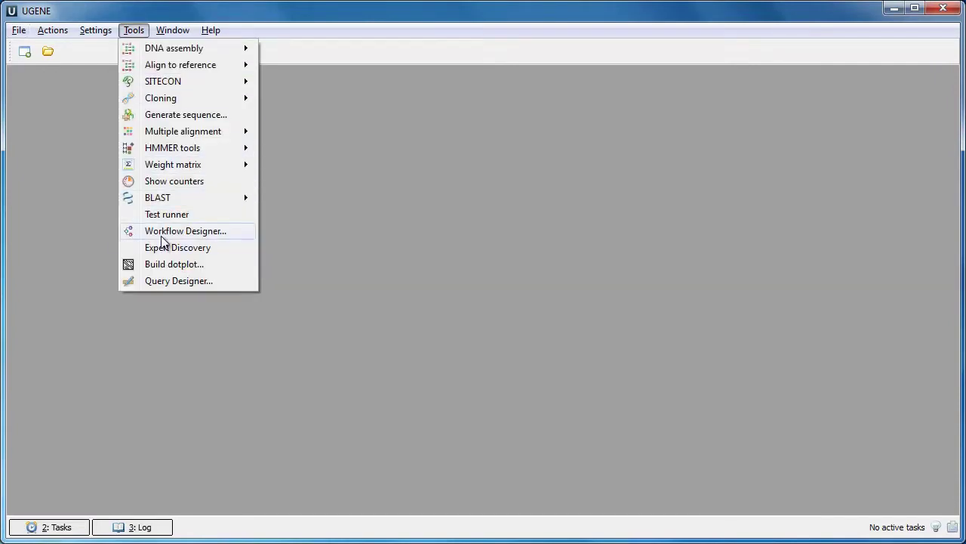
left_click(161, 237)
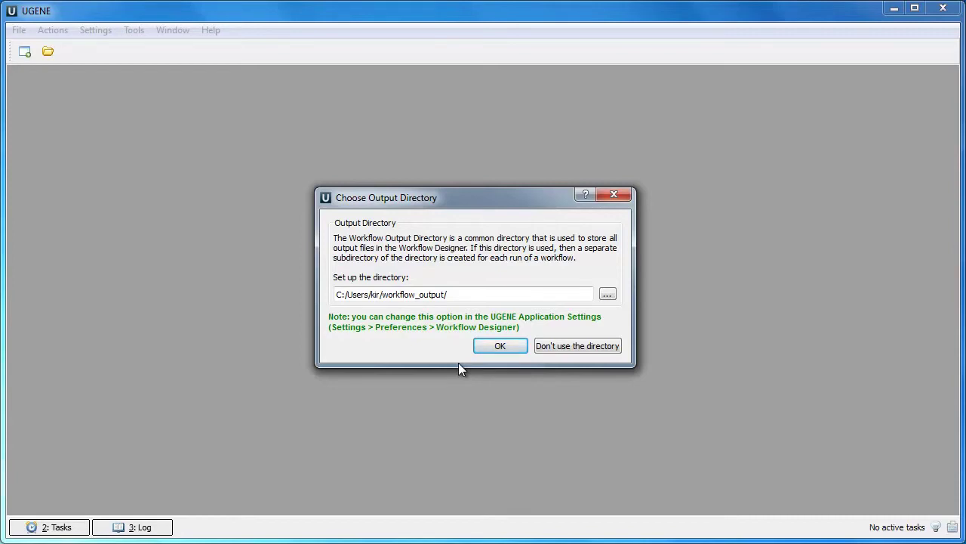
left_click(499, 352)
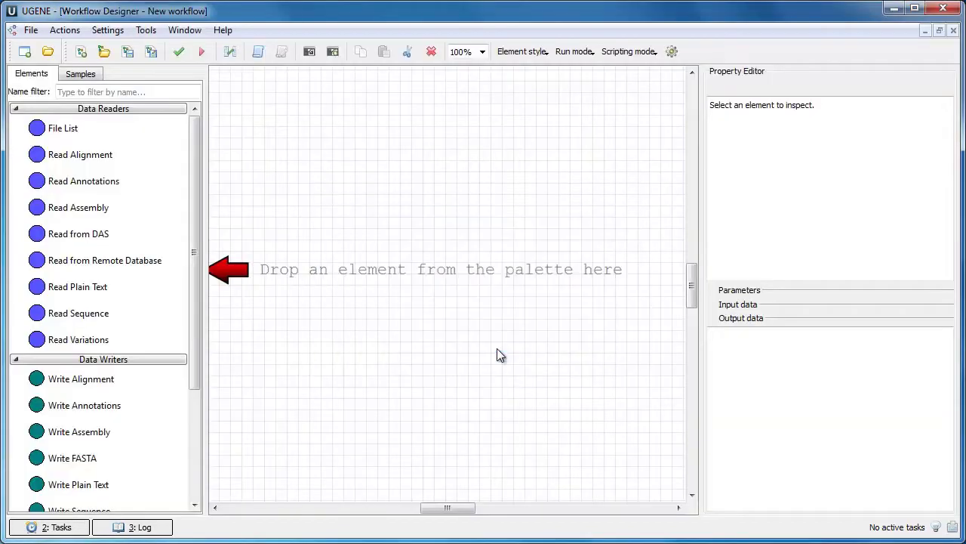
left_click(104, 51)
double_click(222, 125)
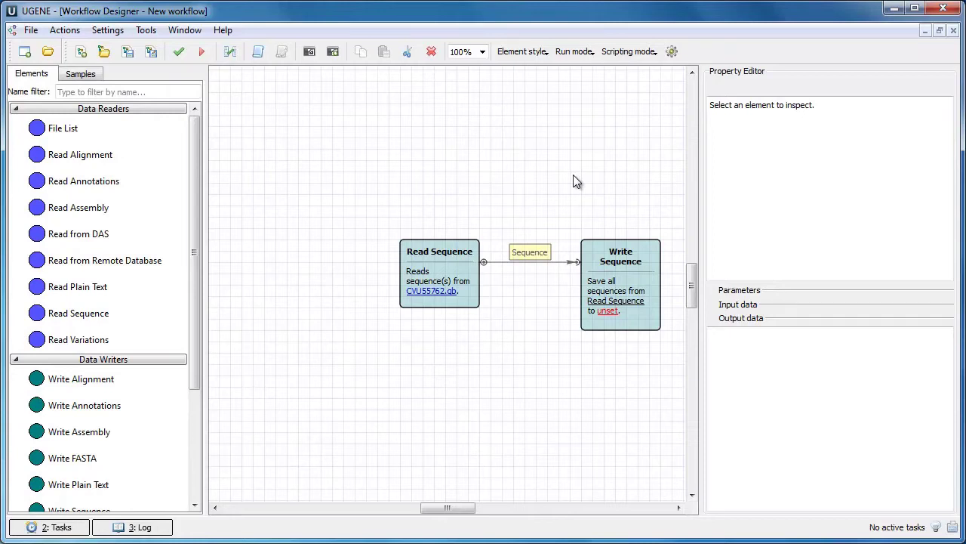
For the Write Sequence element's output file, create directory dir1 in the workflow-run output and dir2 inside it.
left_click(606, 260)
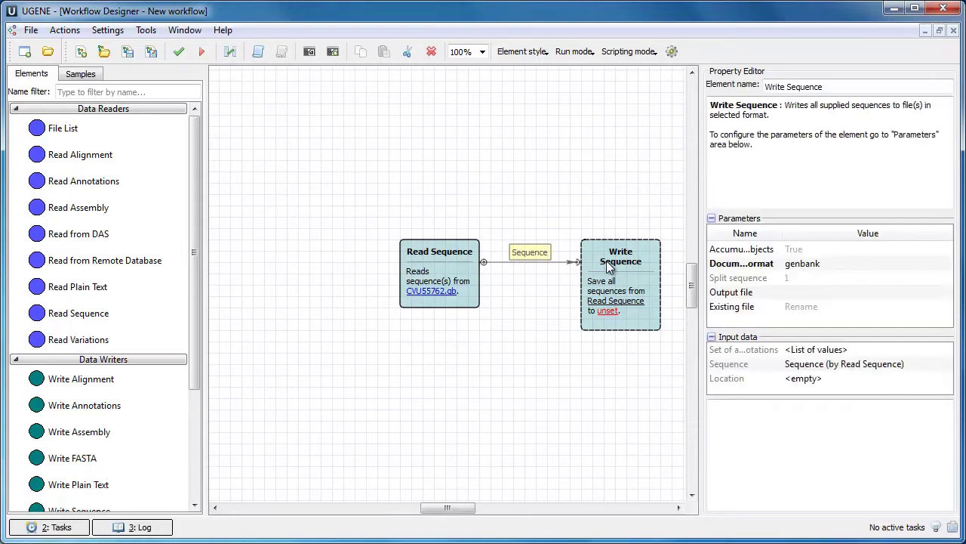
left_click(792, 292)
left_click(944, 293)
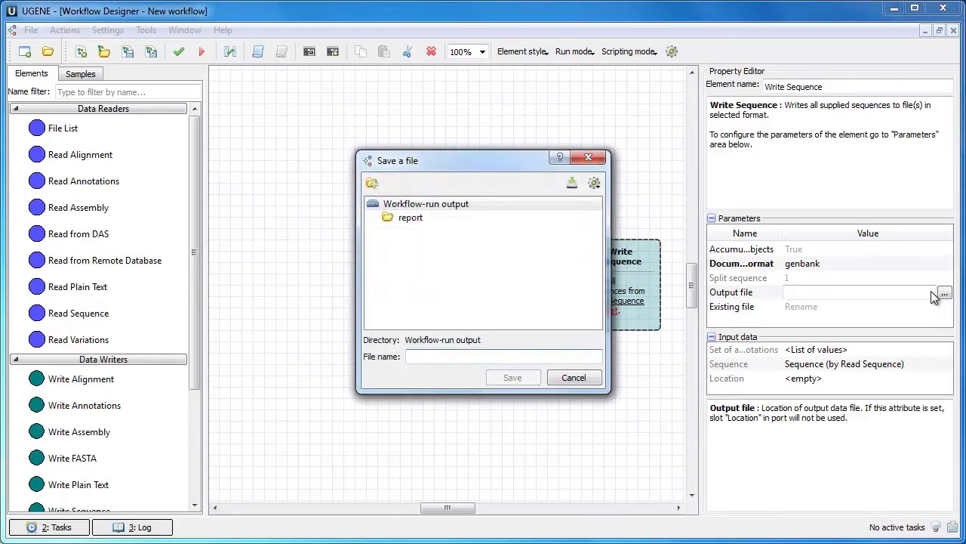
left_click(373, 185)
type("dir1")
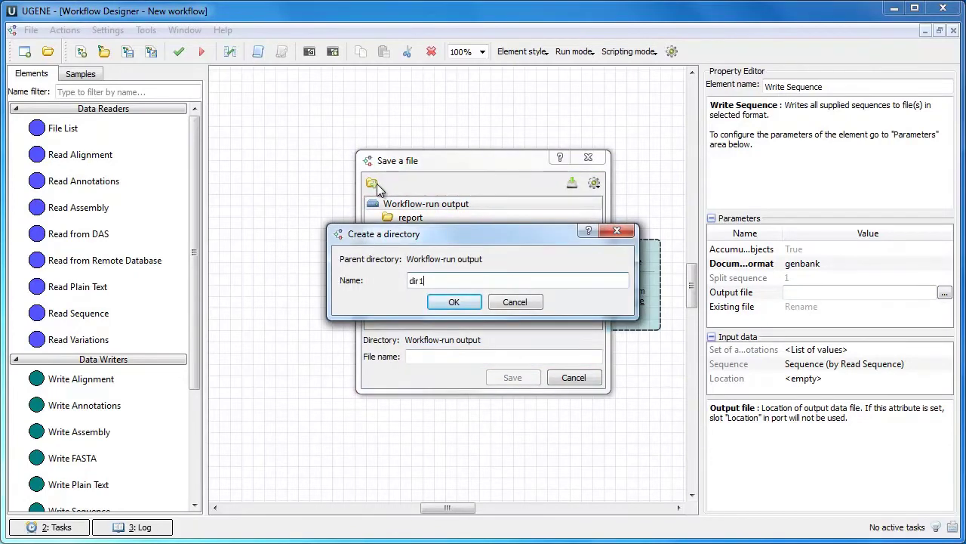
key("Return")
left_click(375, 185)
type("dir2")
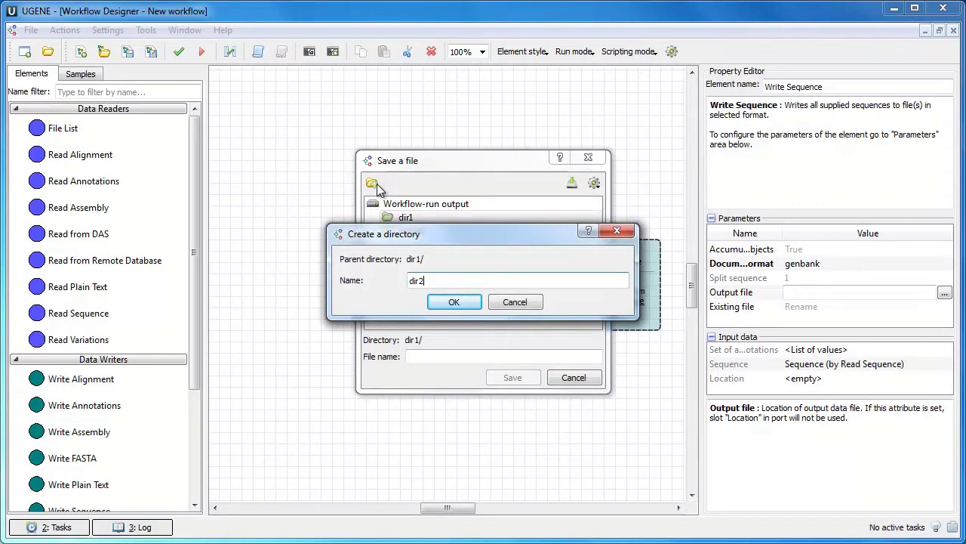
key("Return")
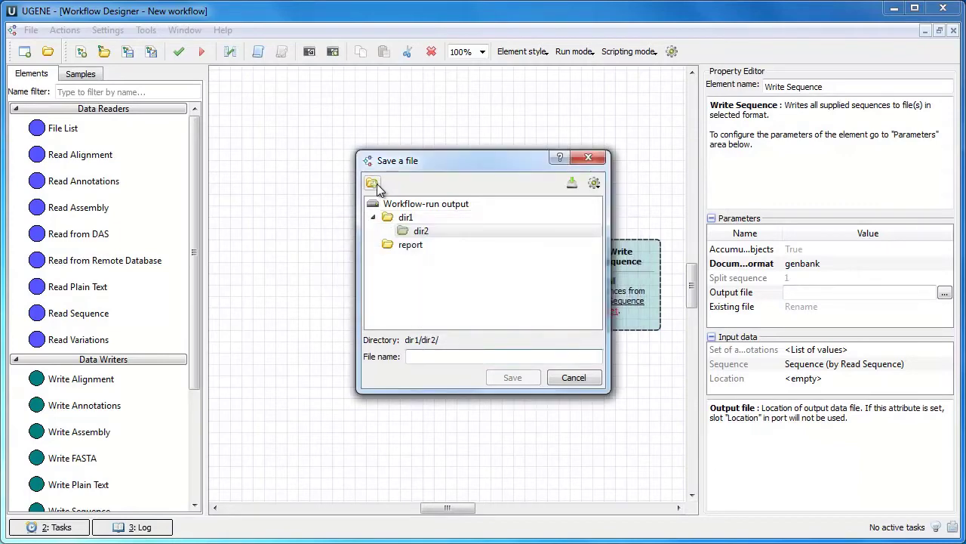
Set the output file name to result.gb in dir1/dir2 and run the workflow.
type("result.")
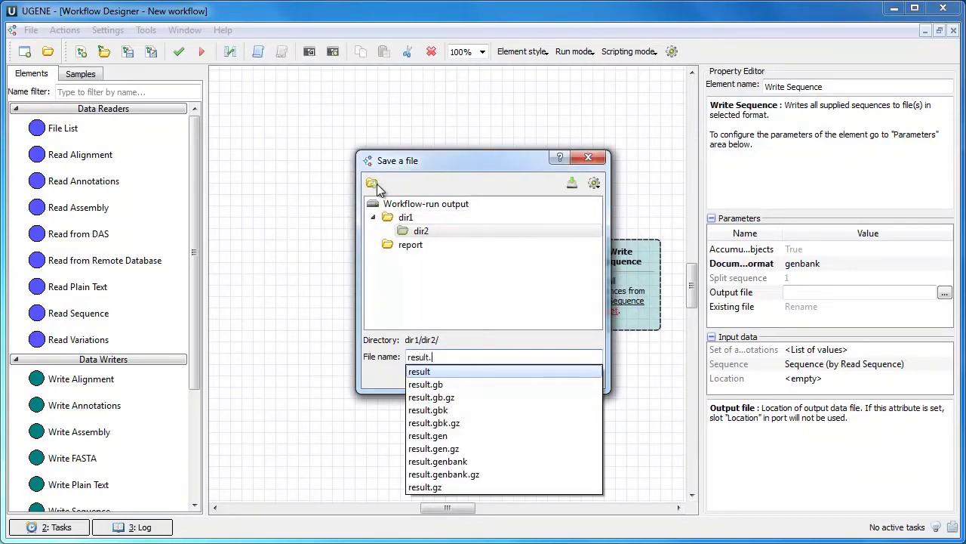
key("Down")
key("Return")
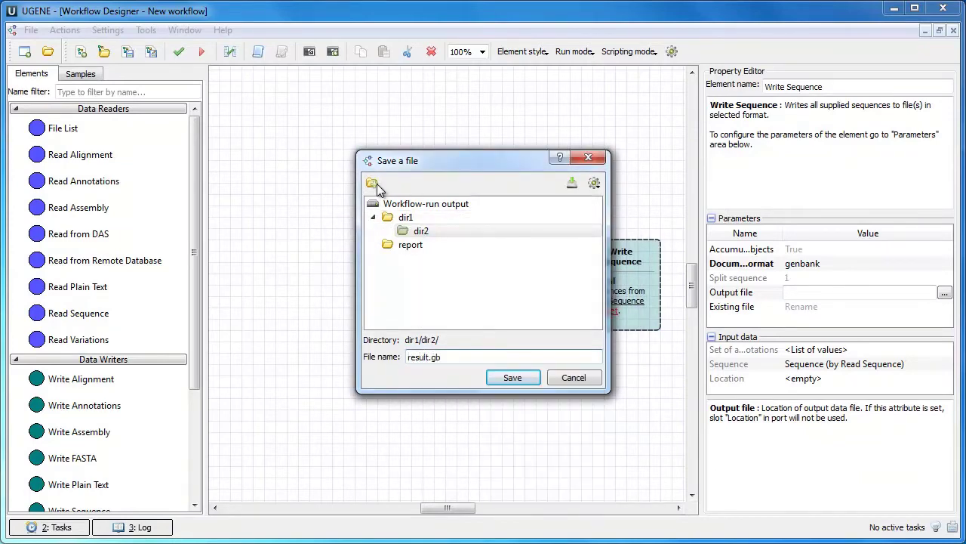
key("Return")
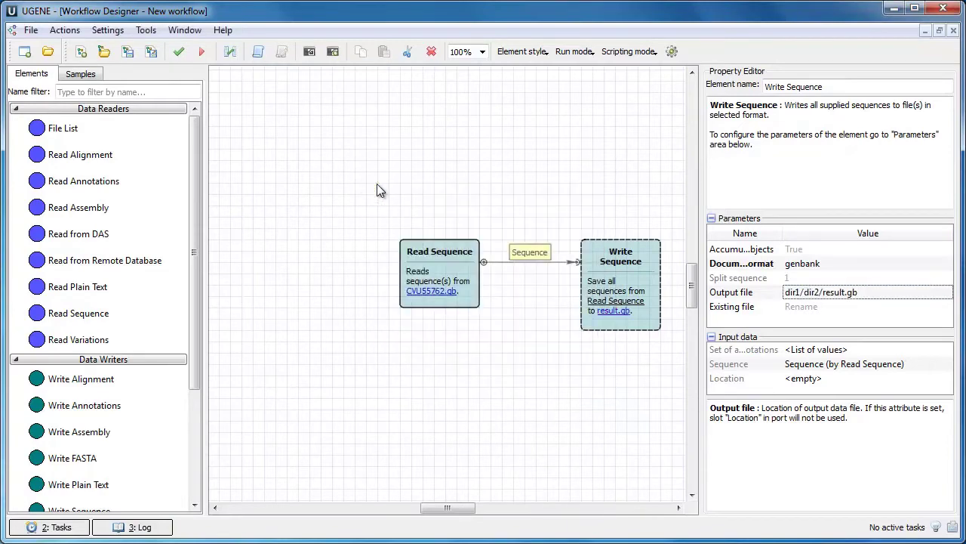
left_click(202, 53)
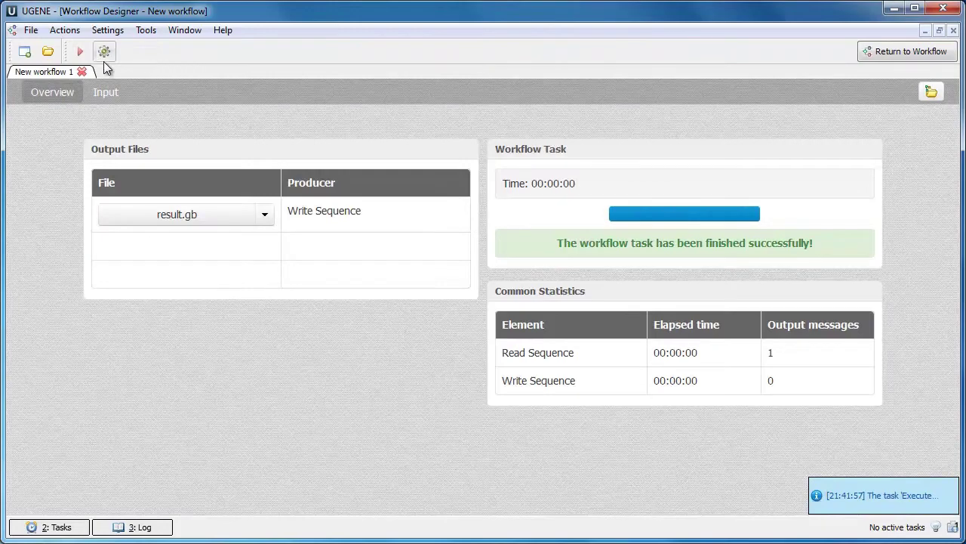
Run the workflow again and inspect the run directories in workflow_output, starting from the directory containing result.gb.
left_click(80, 52)
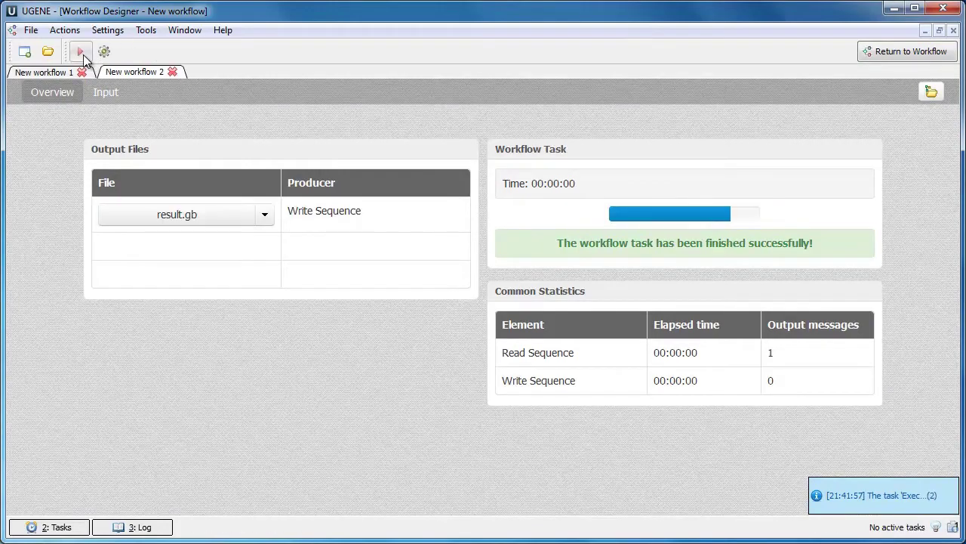
left_click(266, 216)
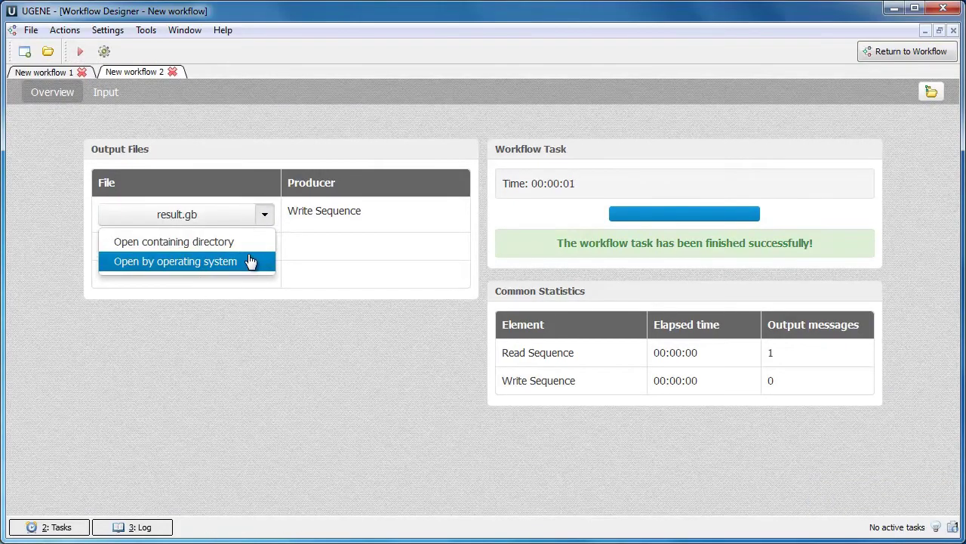
left_click(247, 246)
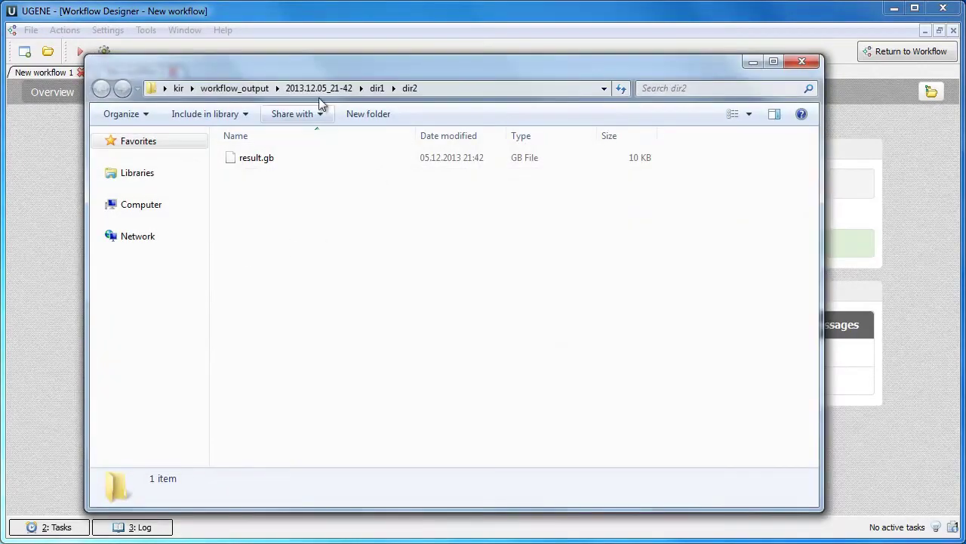
left_click(249, 88)
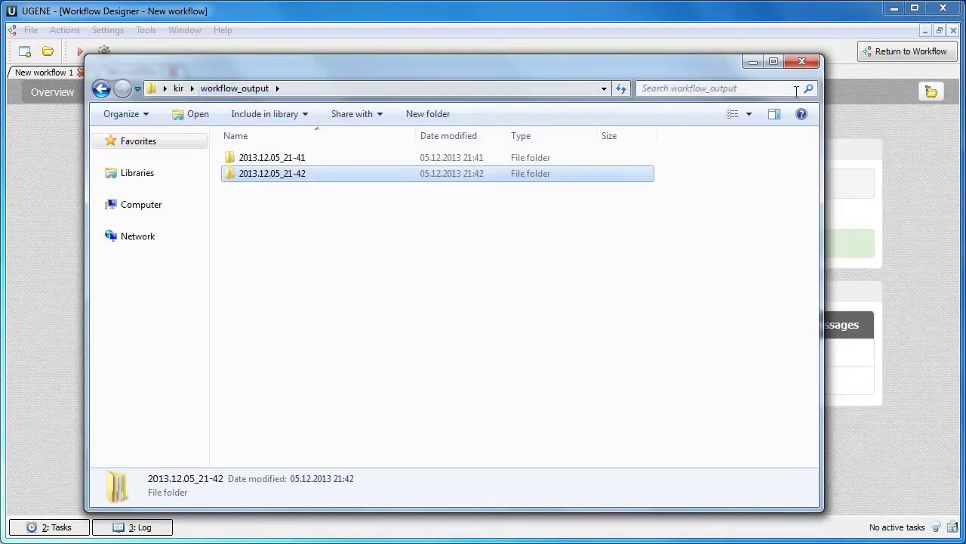
left_click(801, 63)
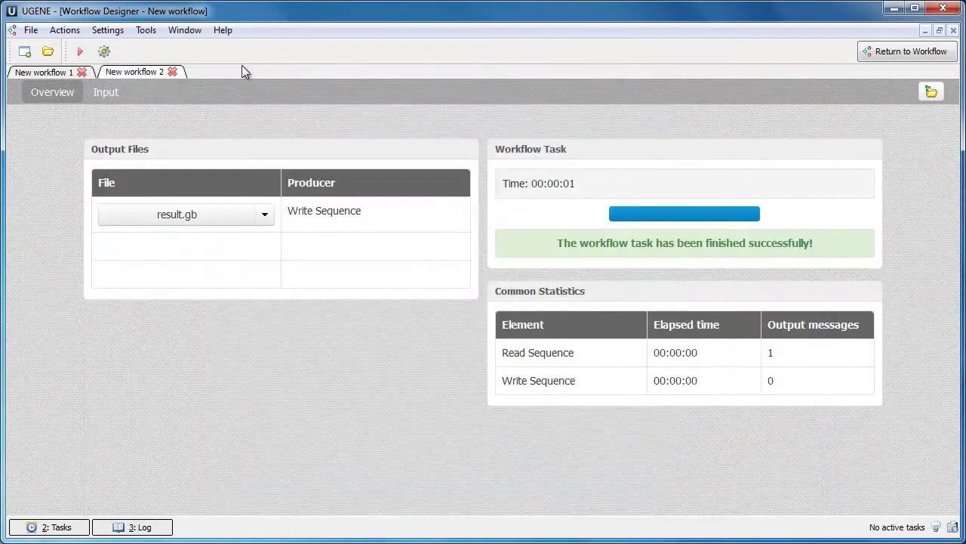
Close the second run's dashboard and show it again by enabling directory 2013.12.05_21-42 in the Dashboards Manager.
left_click(171, 72)
left_click(106, 52)
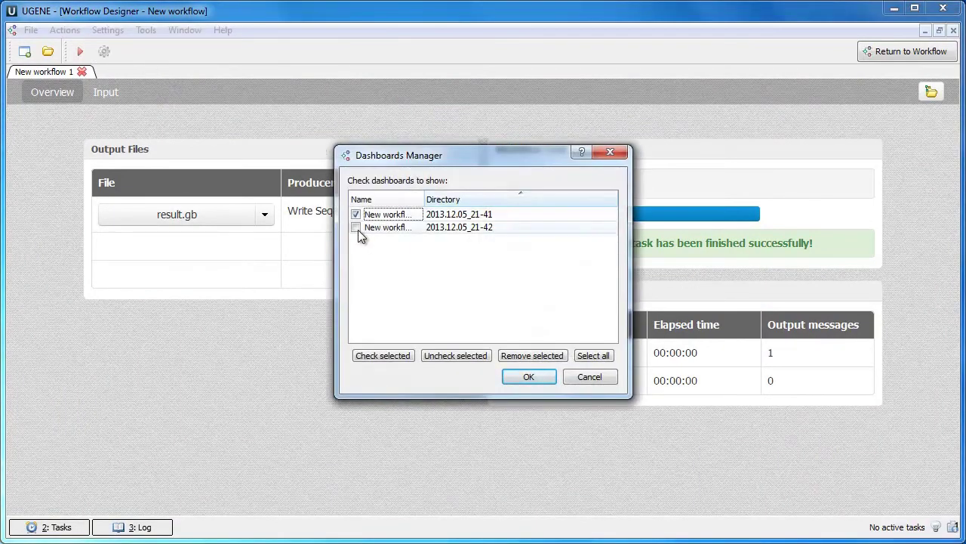
left_click(356, 228)
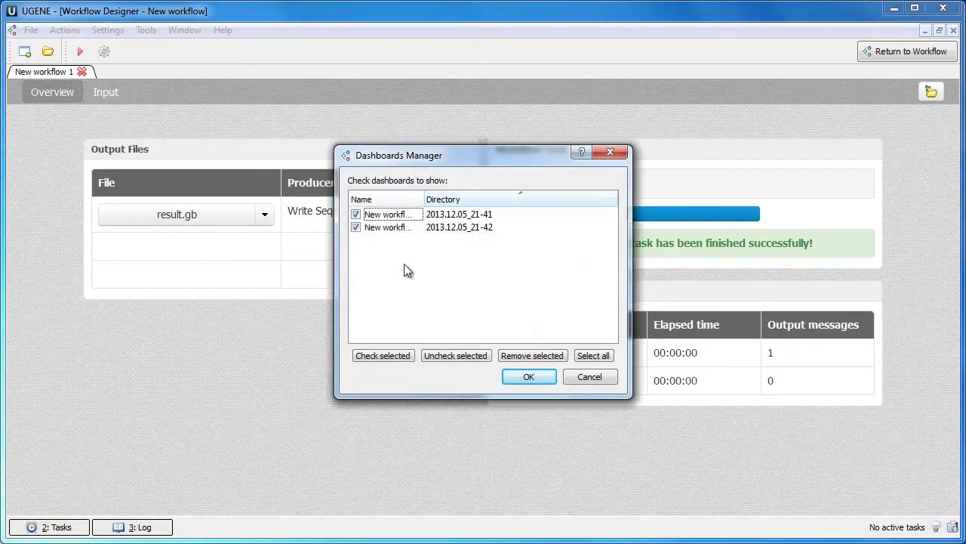
left_click(526, 376)
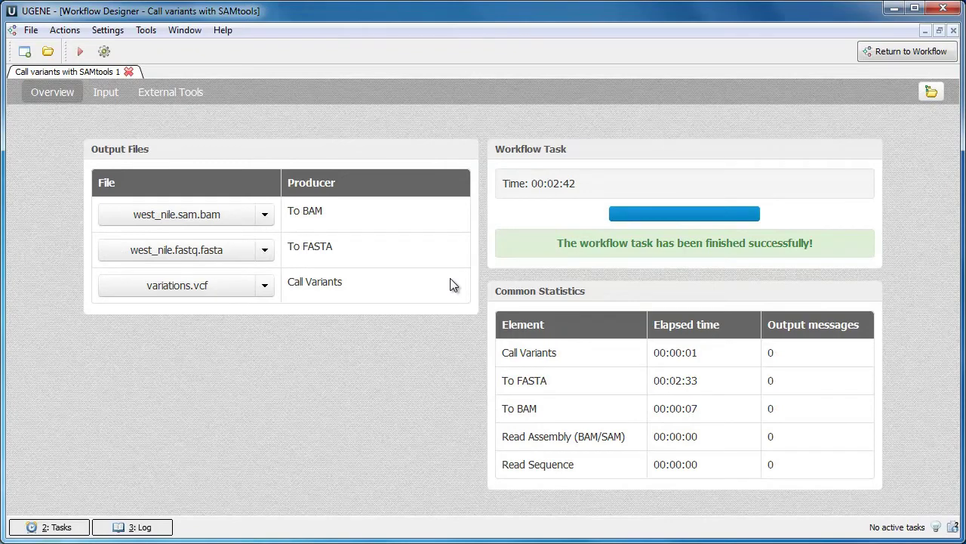
Review the Call variants with SAMtools run's input parameters and the external tool details for SAMtools run 1.
left_click(121, 99)
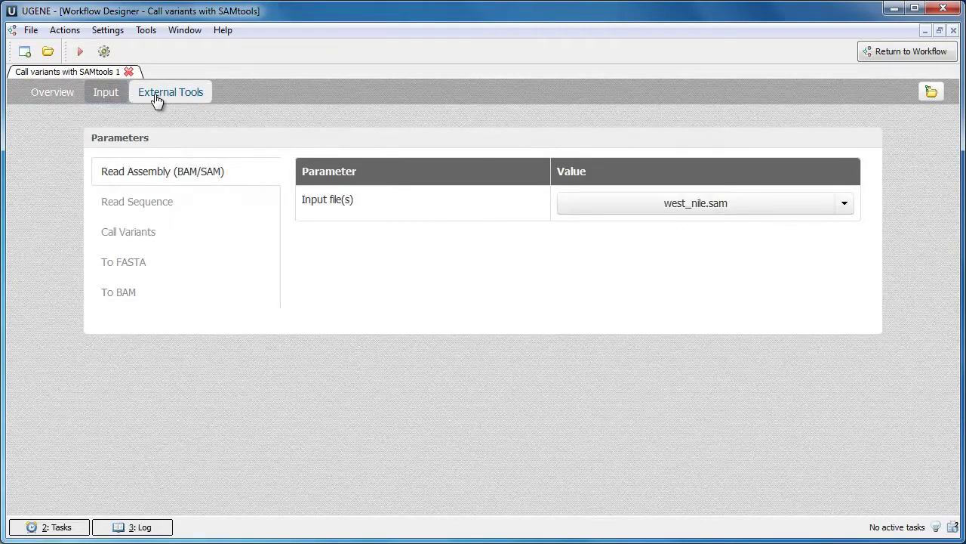
left_click(154, 100)
left_click(174, 206)
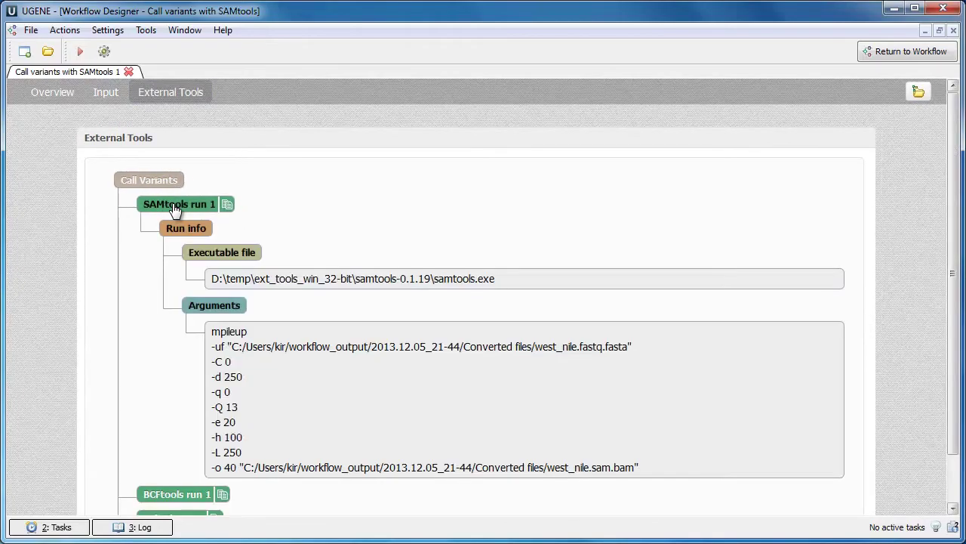
scroll(175, 219, "down", 1)
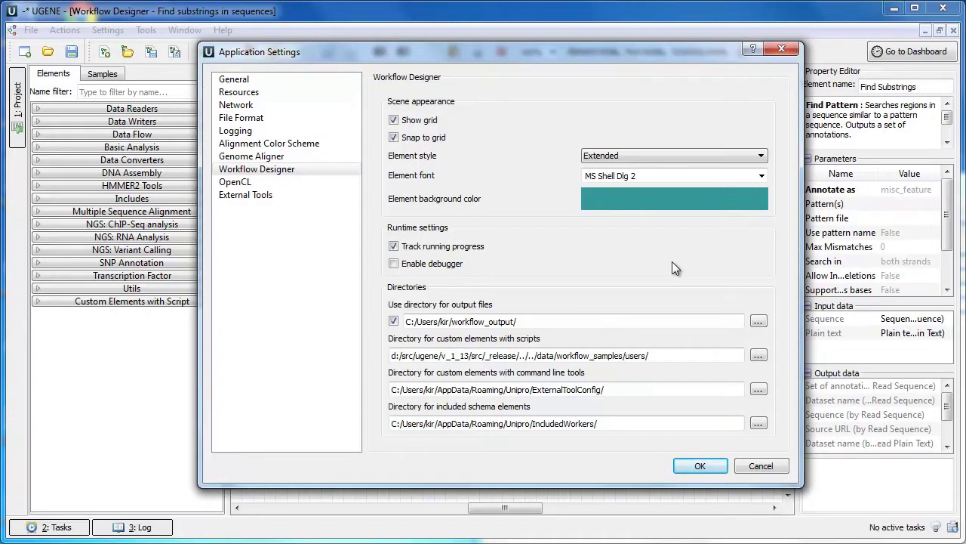
Enable the debugger in the Workflow Designer settings and set a breakpoint on the Find Substrings element.
left_click(444, 264)
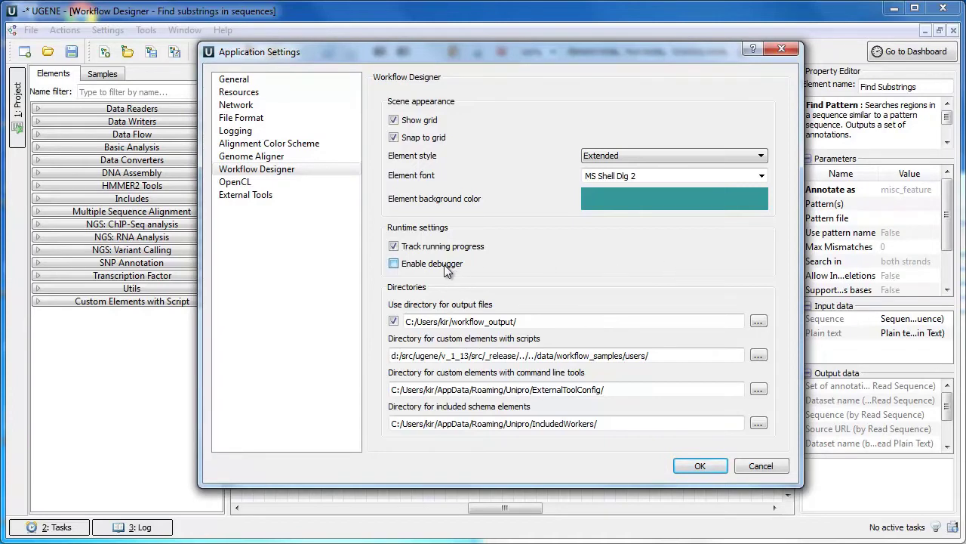
left_click(703, 464)
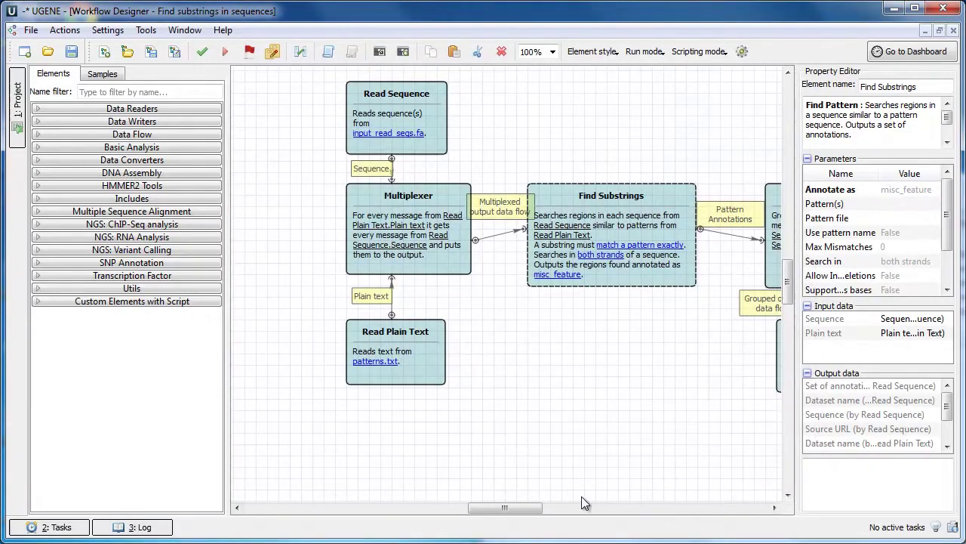
mouse_move(533, 507)
left_mouse_down()
mouse_move(550, 508)
mouse_move(543, 513)
left_mouse_up()
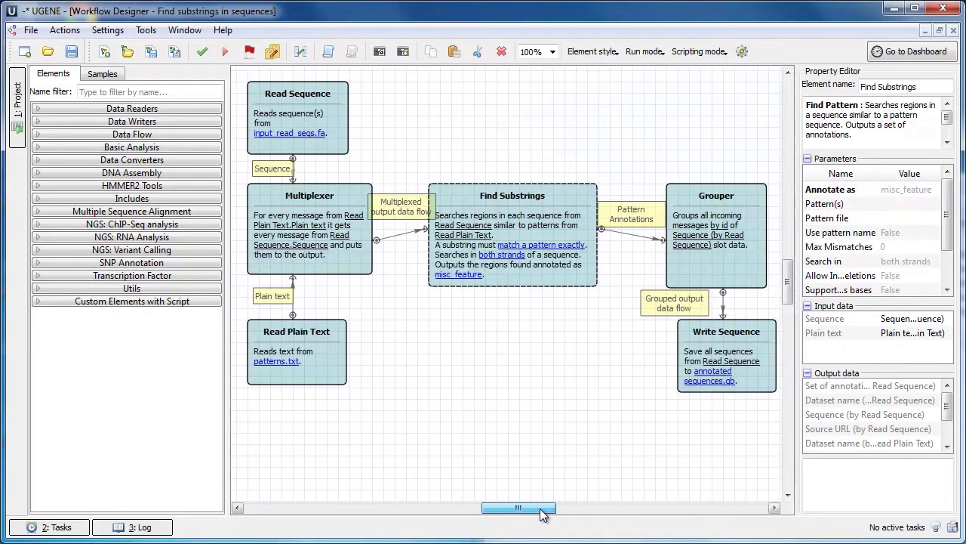
right_click(530, 274)
left_click(616, 438)
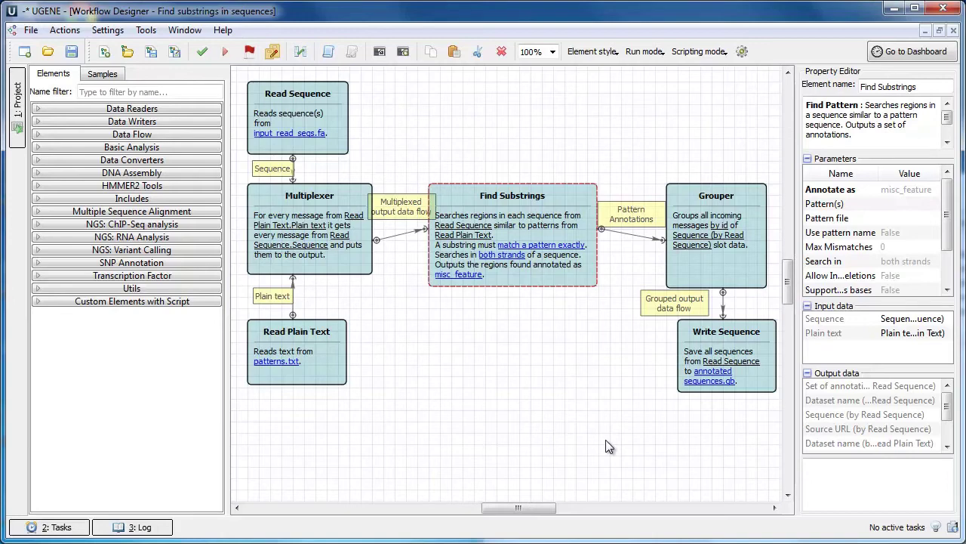
Run the workflow to the breakpoint and inspect the read-sequence:sequence column of the messages from Multiplexer to Find Substrings.
left_click(225, 51)
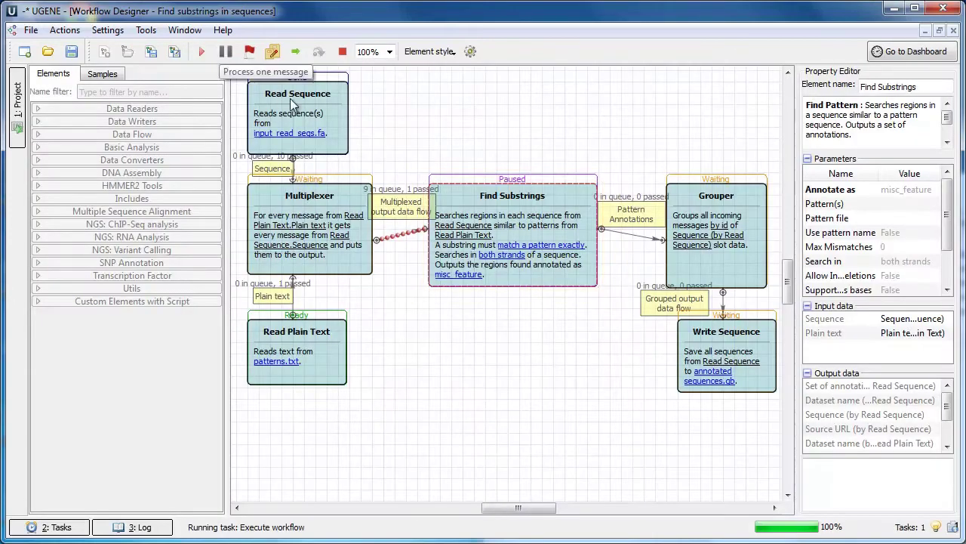
left_click(398, 245)
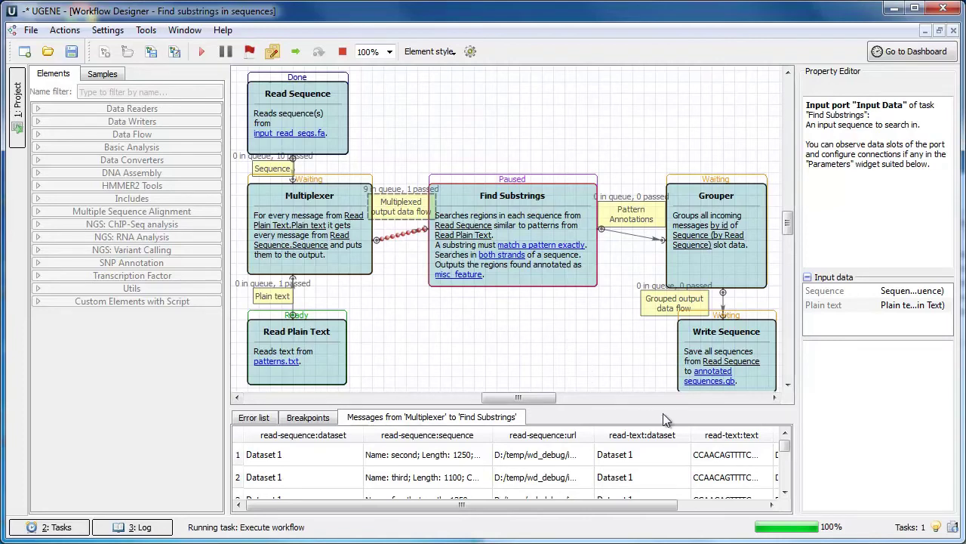
mouse_move(785, 445)
left_mouse_down()
mouse_move(785, 487)
mouse_move(786, 440)
left_mouse_up()
left_click(457, 436)
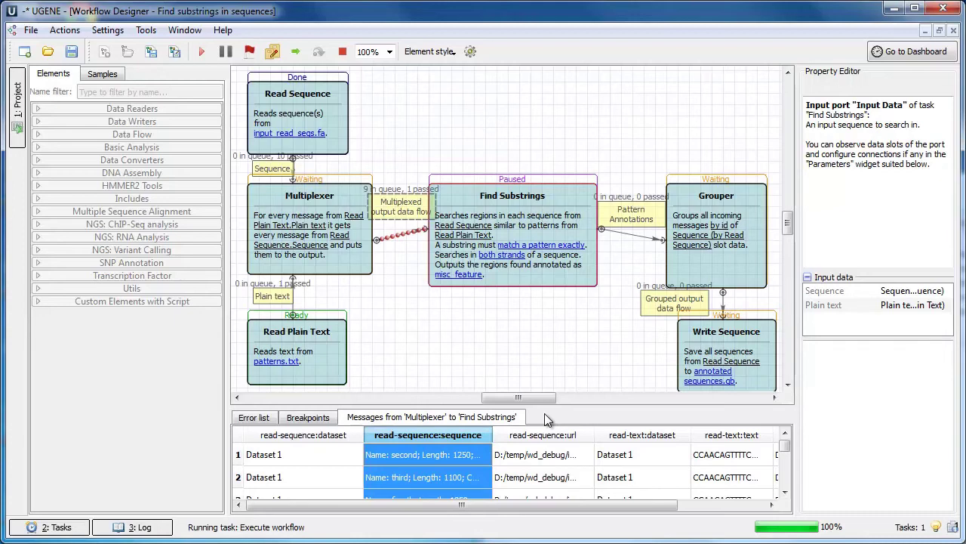
Convert the first message's sequence to a FASTA document added to the project, look through the sequence and close its view.
left_click(470, 456)
right_click(471, 452)
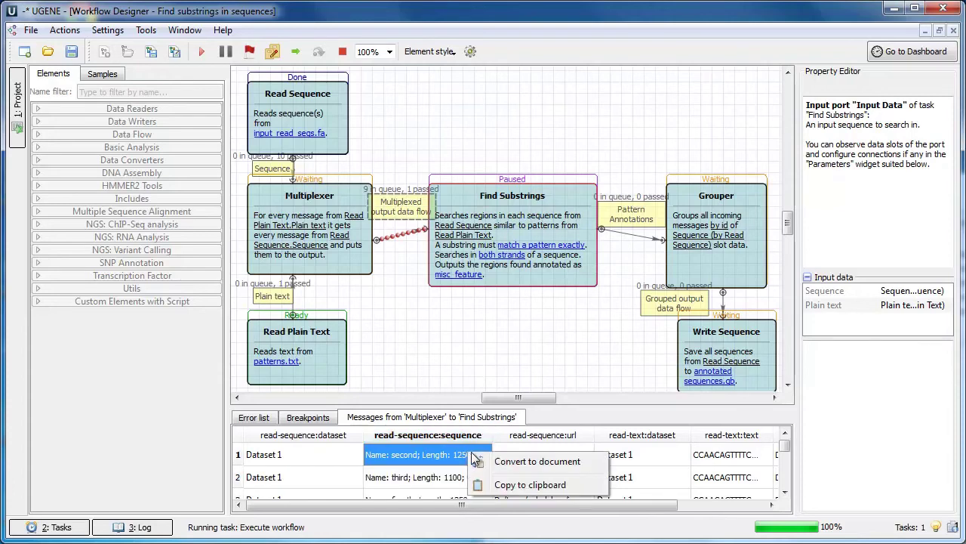
left_click(492, 461)
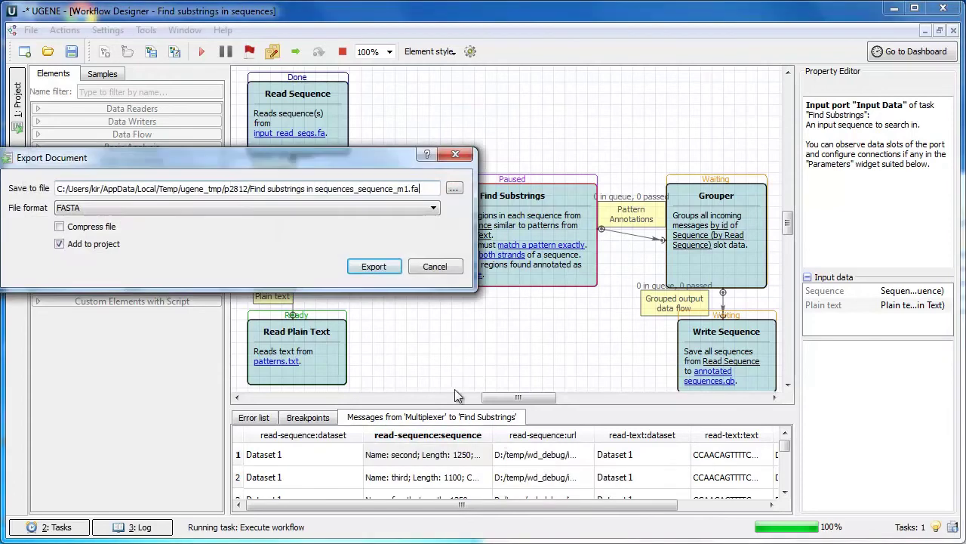
left_click(367, 266)
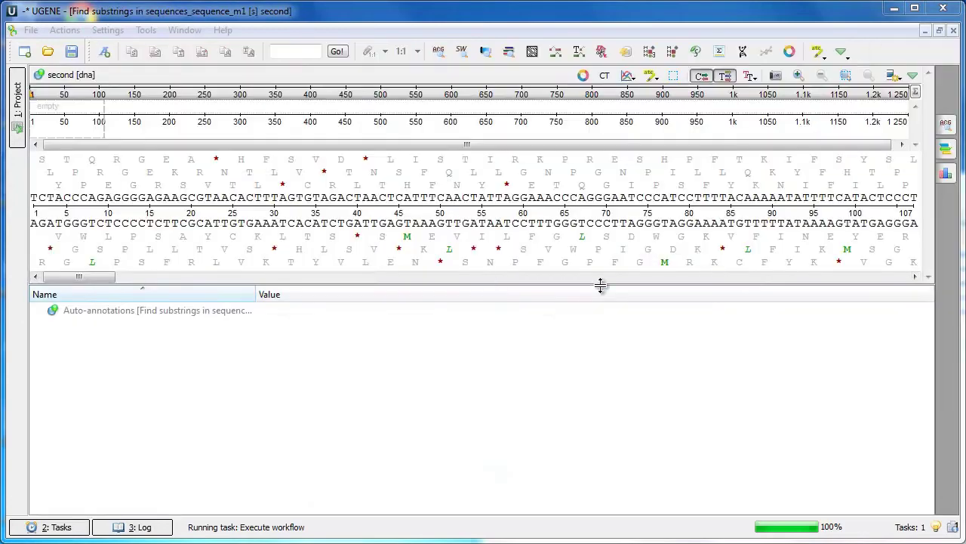
left_click_drag(98, 277, 524, 287)
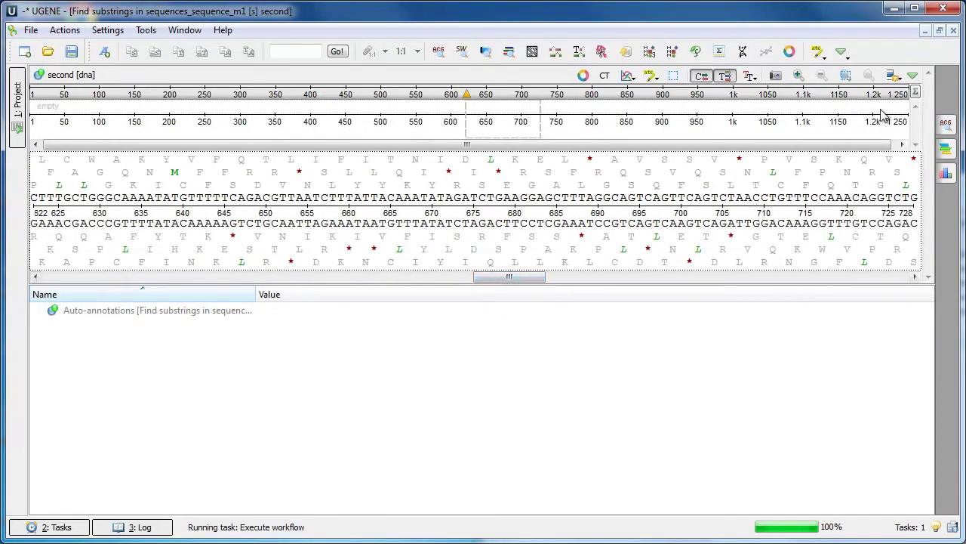
left_click(953, 31)
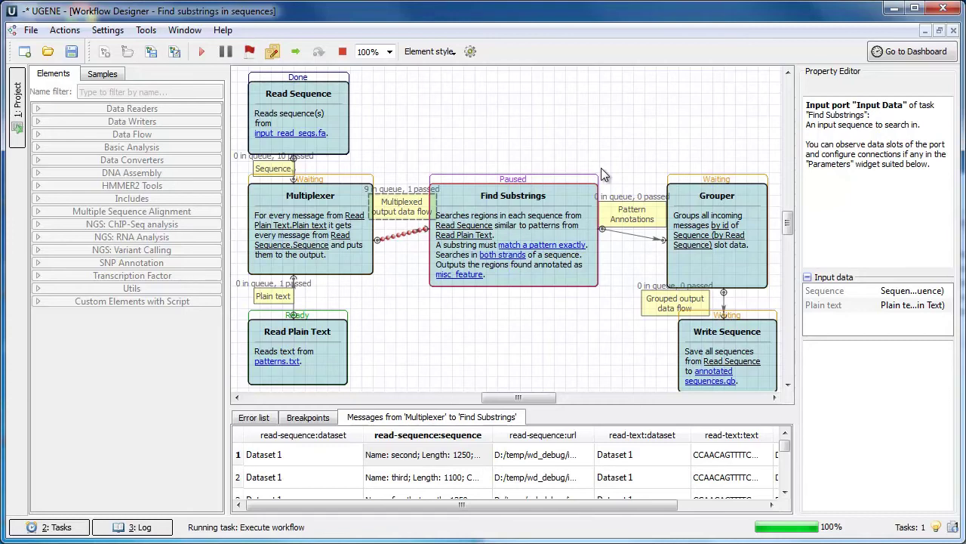
Set the Find Substrings breakpoint to break when the hit count is a multiple of 5 and resume the workflow.
left_click(273, 51)
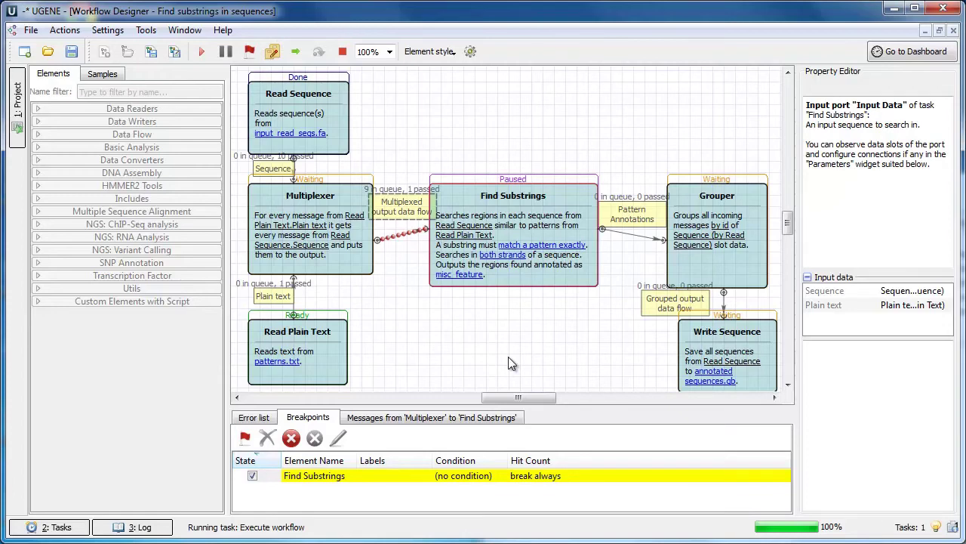
right_click(494, 476)
left_click(540, 523)
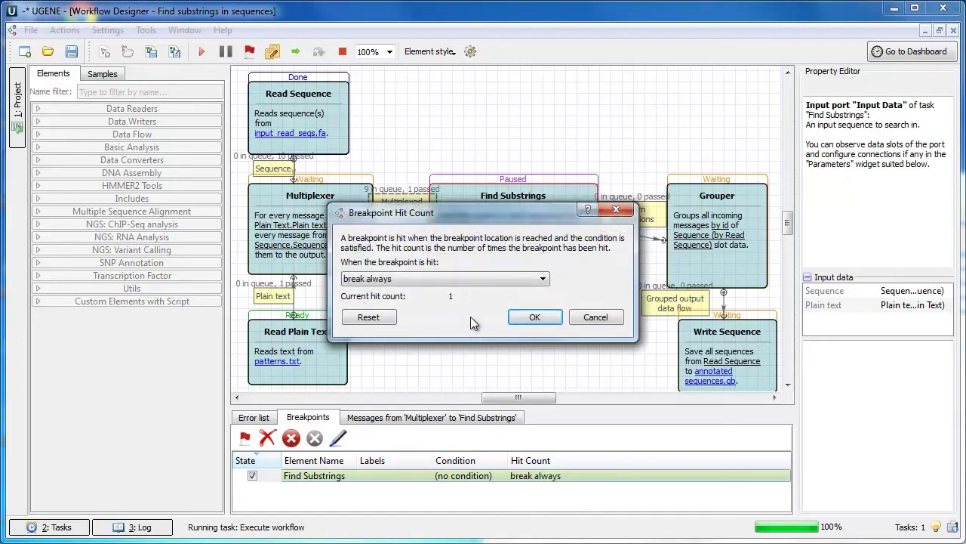
left_click(494, 281)
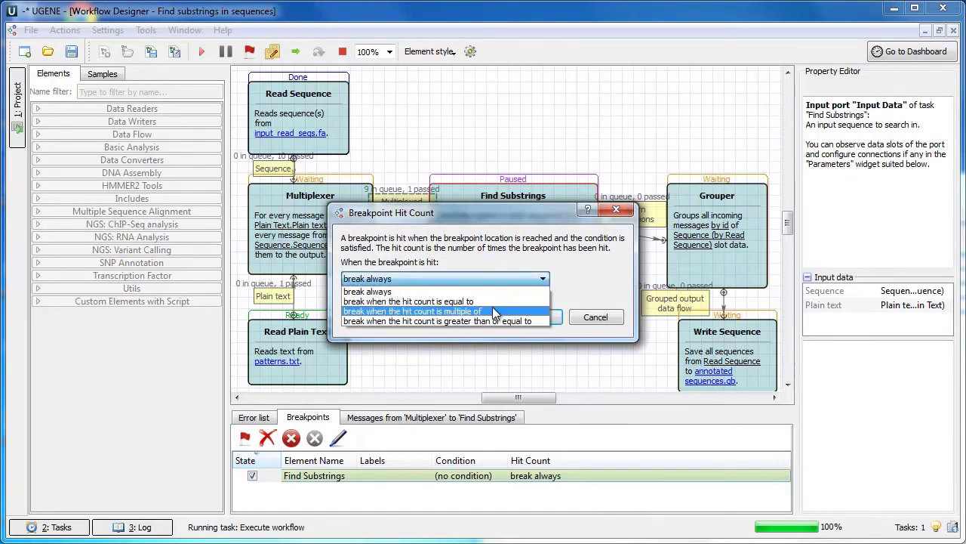
left_click(492, 310)
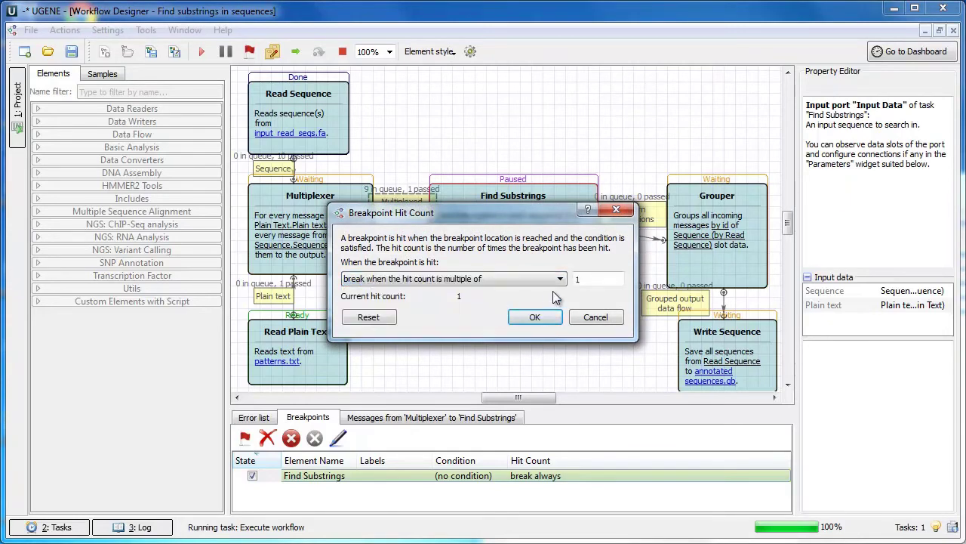
double_click(592, 282)
type("5")
left_click(548, 318)
left_click(195, 54)
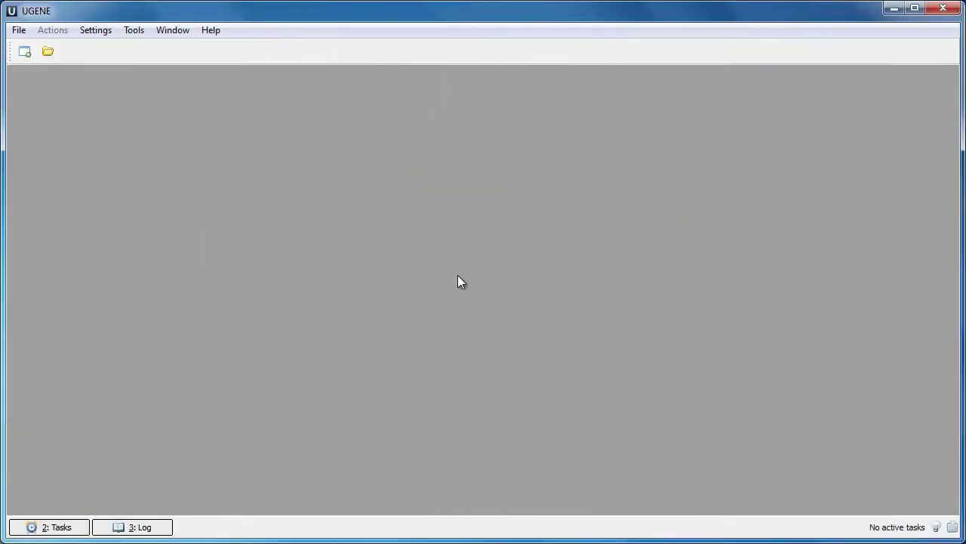
Open the alignment file seq_bp.phy from the data folder on drive D.
left_click(19, 30)
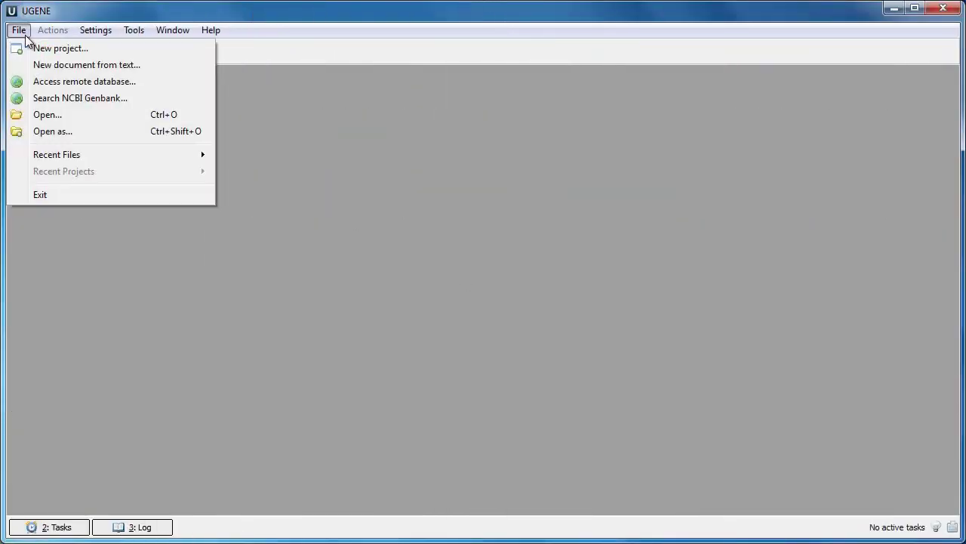
left_click(56, 114)
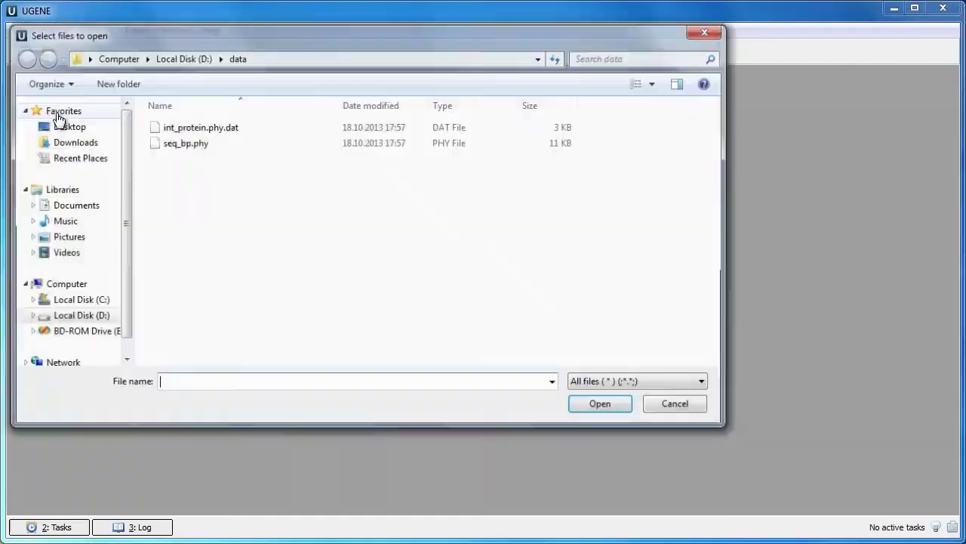
double_click(209, 145)
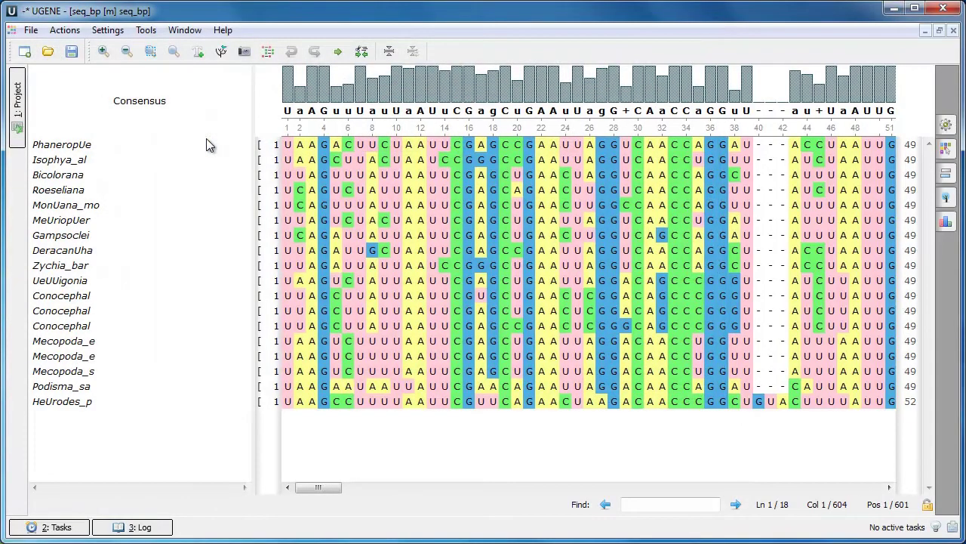
Open int_protein.phy.dat with a chosen document format, using PHYLIP Interleaved.
left_click(30, 30)
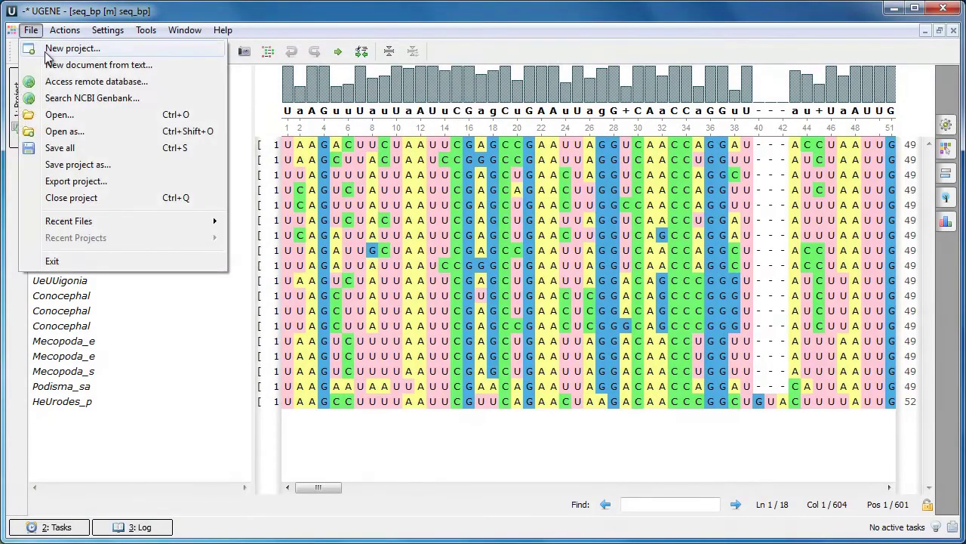
left_click(68, 132)
left_click(171, 130)
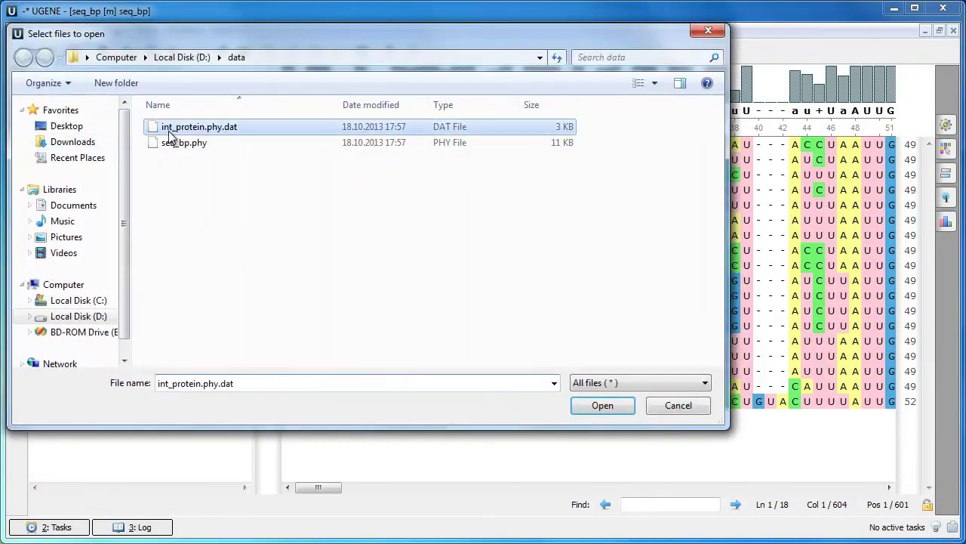
double_click(170, 136)
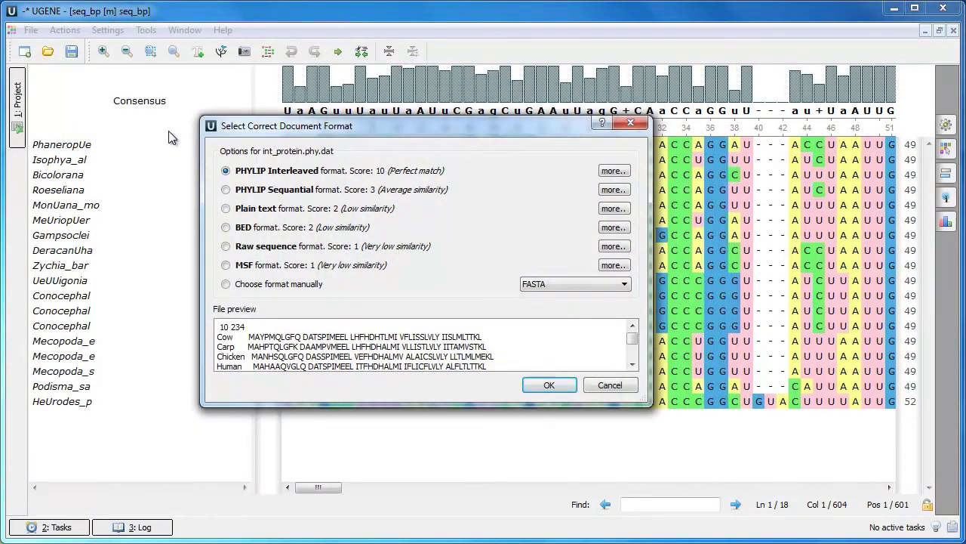
left_click(545, 393)
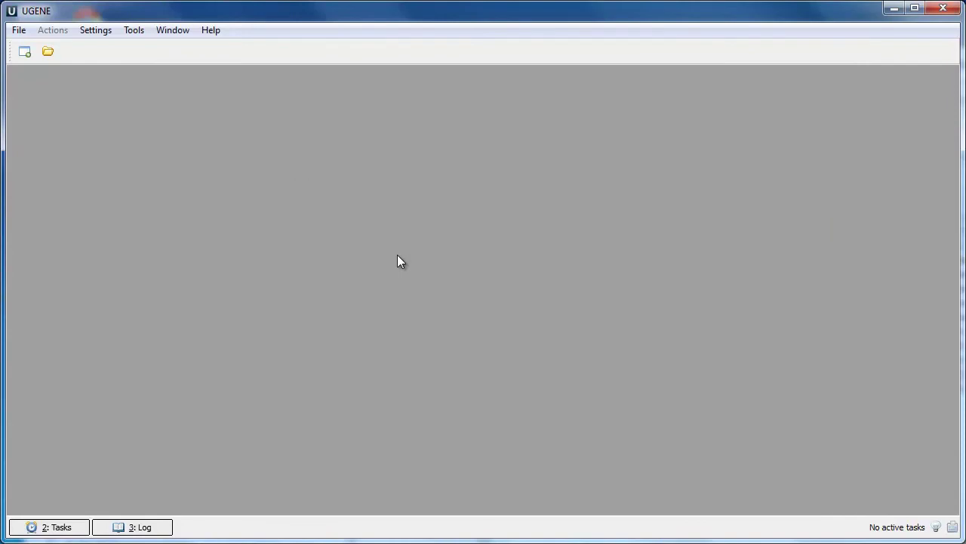
Open K26.ace from the align folder on drive D, import it as K26.ace.ugenedb and take a closer look at the assembly.
left_click(47, 51)
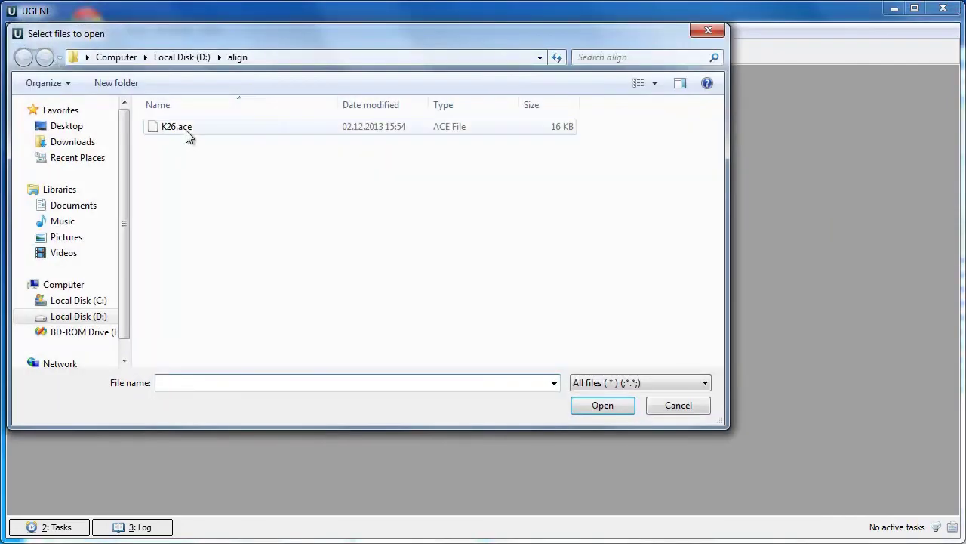
double_click(185, 130)
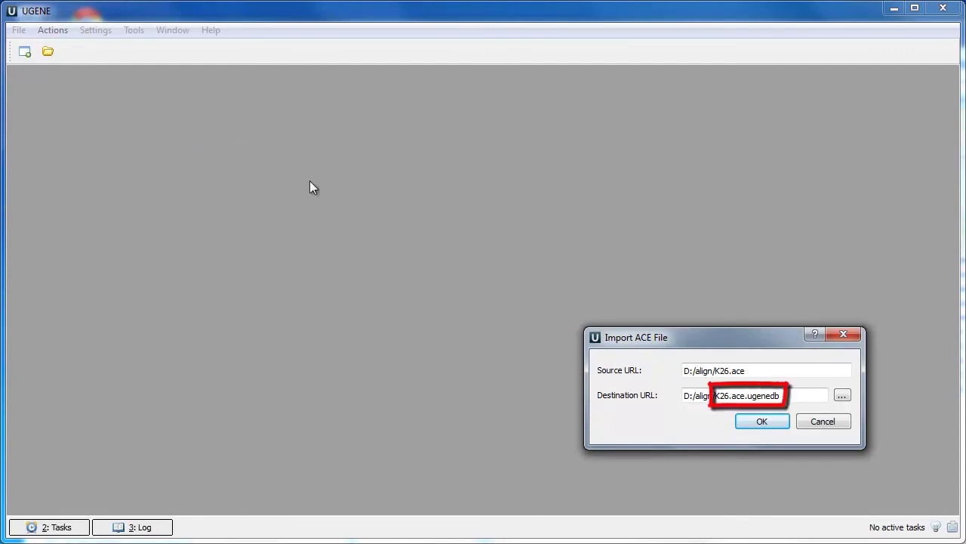
left_click(757, 426)
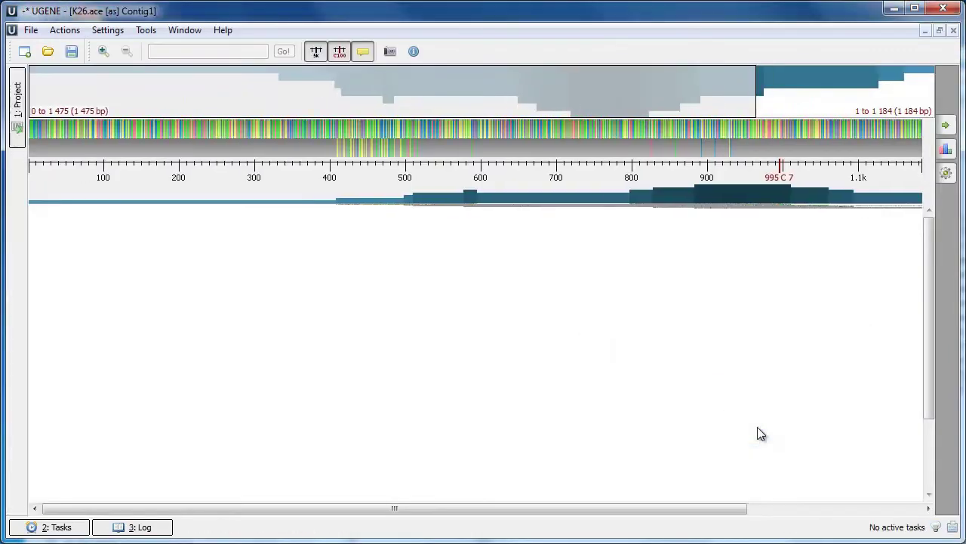
scroll(761, 434, "up", 10)
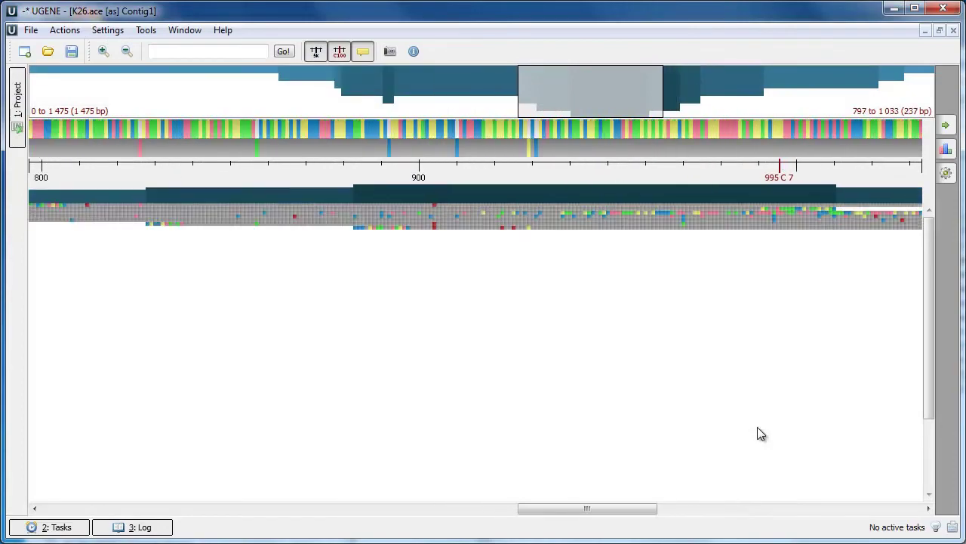
scroll(761, 434, "up", 1)
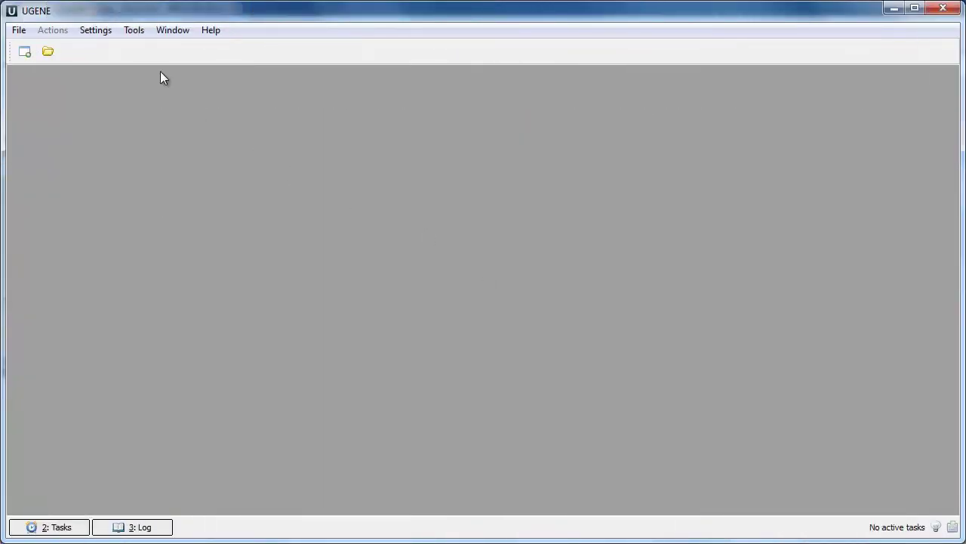
Set up a Bowtie2 alignment of sequencing reads and add reads_1.fq and reads_2.fq from D:\align as short reads.
left_click(135, 34)
mouse_move(181, 63)
left_click(293, 67)
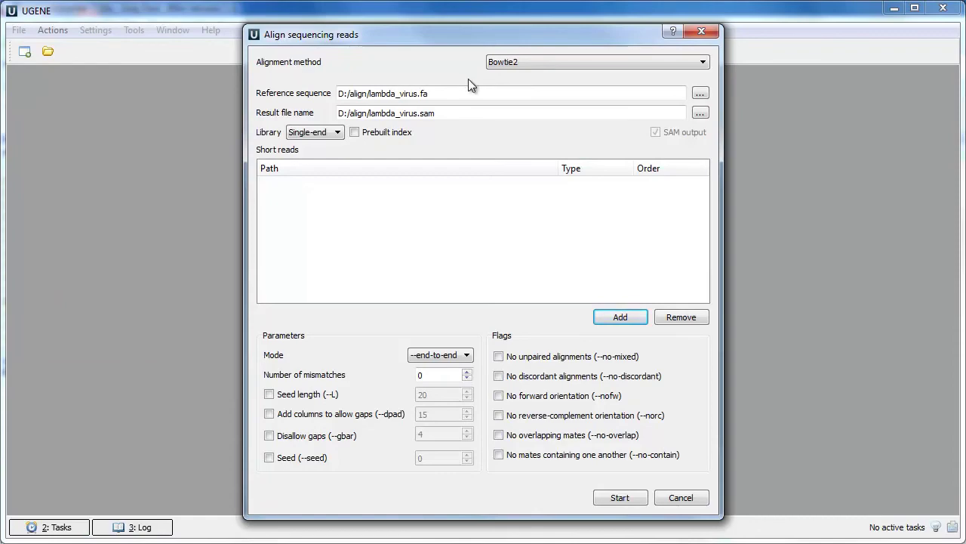
left_click(622, 318)
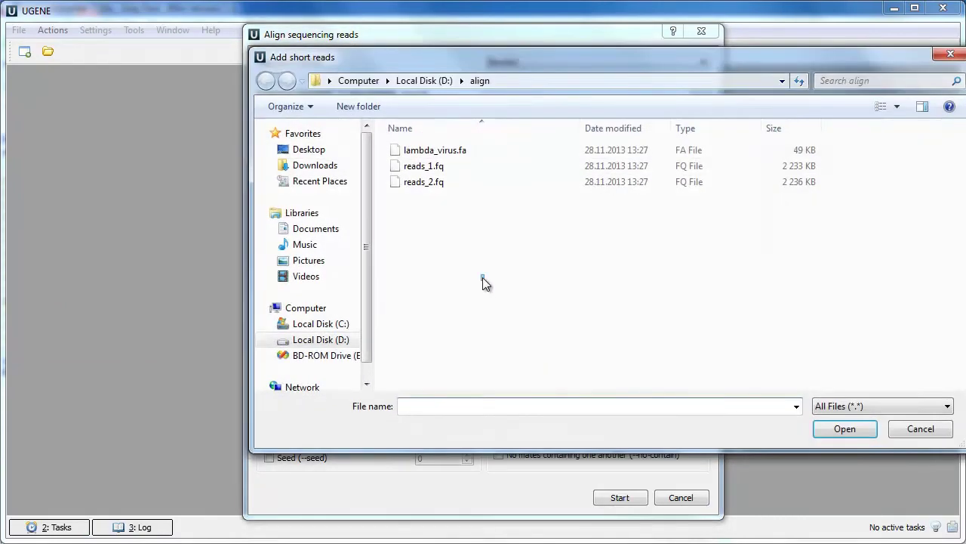
left_click_drag(484, 280, 407, 164)
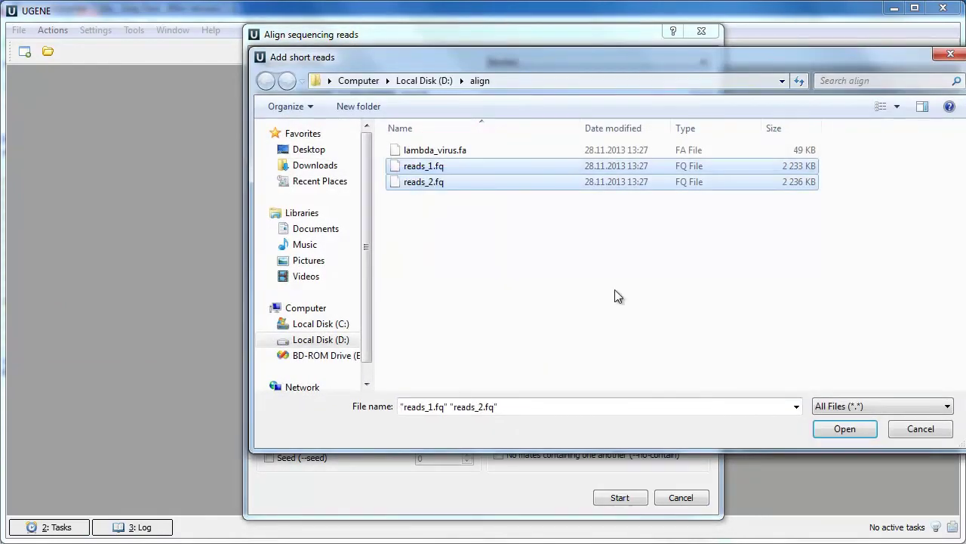
left_click(825, 425)
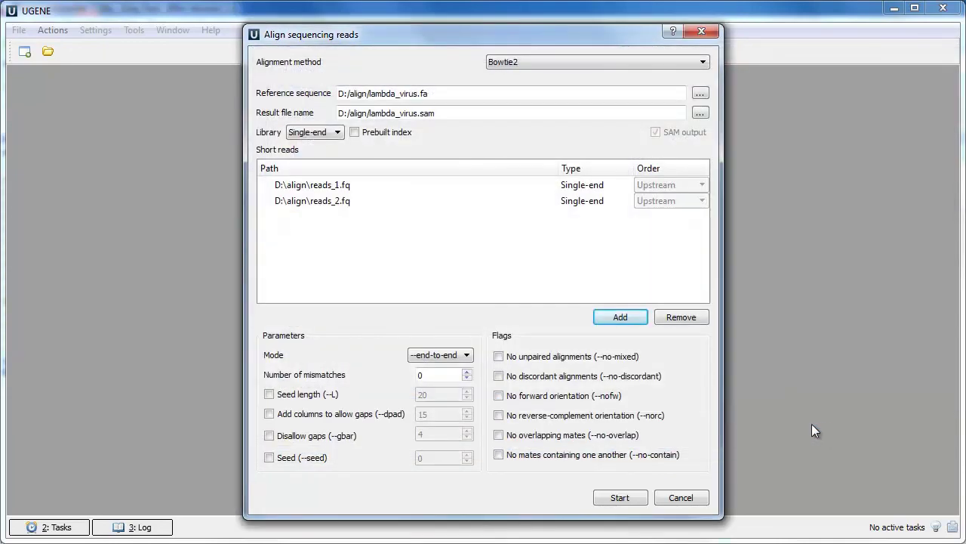
Set the read library to Paired-end and the order of reads_2.fq to Downstream.
left_click(332, 135)
left_click(329, 154)
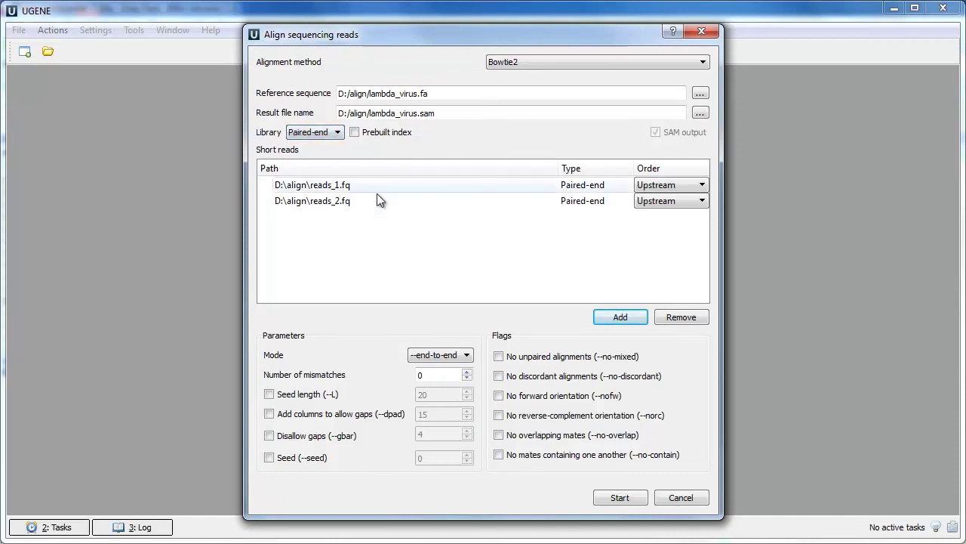
left_click(664, 204)
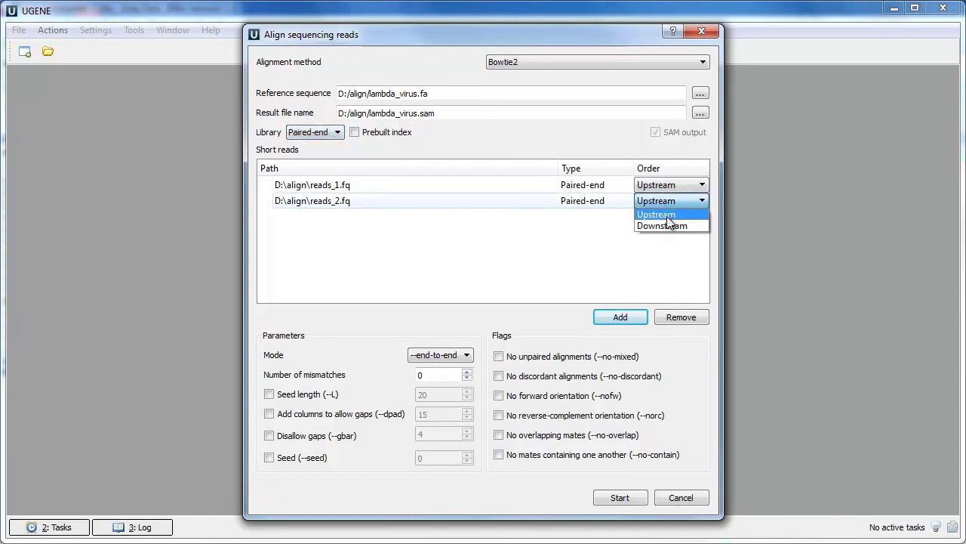
left_click(669, 224)
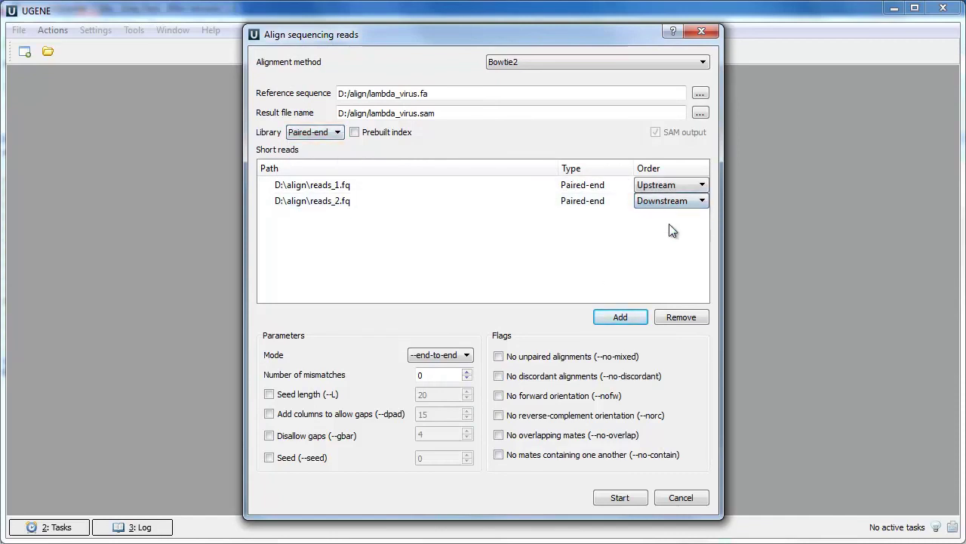
Enable a seed length of 25 and turn on the No forward orientation (--nofw) flag for the alignment.
left_click(313, 394)
left_click_drag(451, 396, 388, 397)
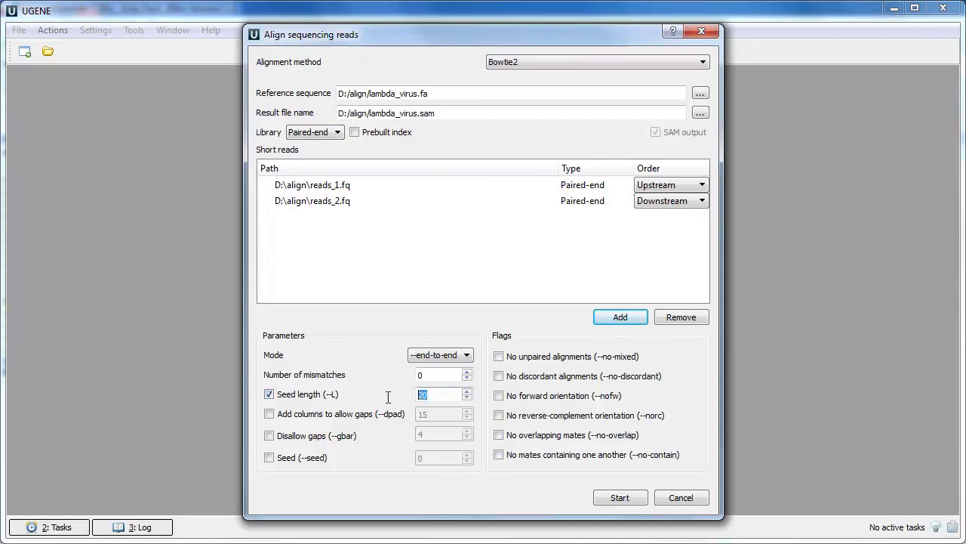
type("25")
left_click(545, 403)
Run the read alignment and import its result lambda_virus.sam into D:/align/lambda_virus.sam.ugenedb.
left_click(614, 497)
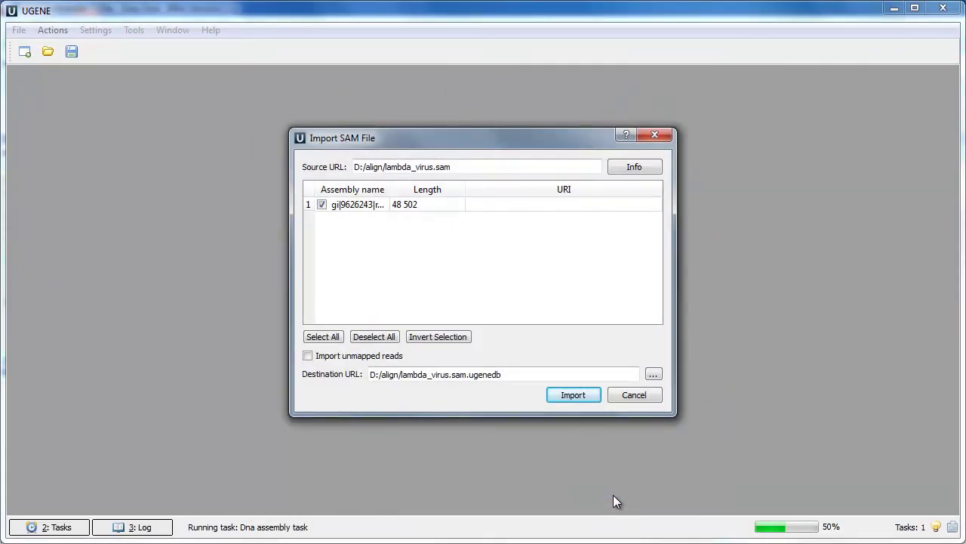
left_click(566, 395)
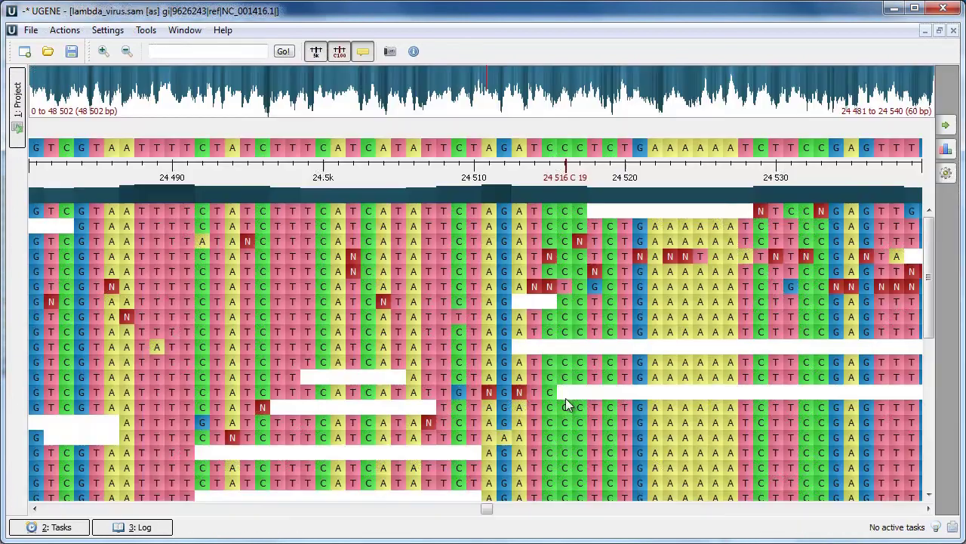